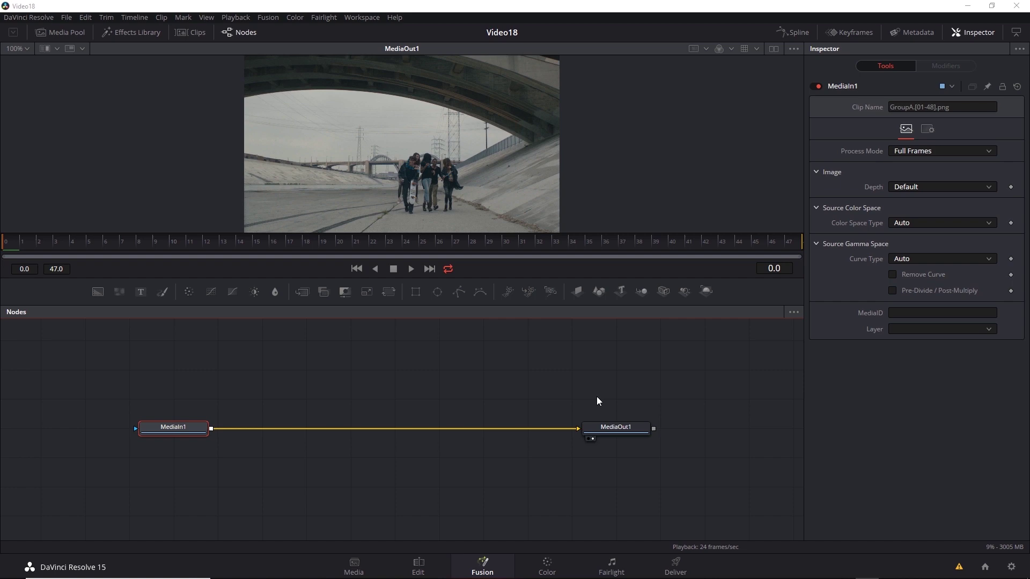
Return to the Fusion page and enlarge the viewer, fitting the whole frame
{"action": "left_click", "coordinate": [544, 570]}
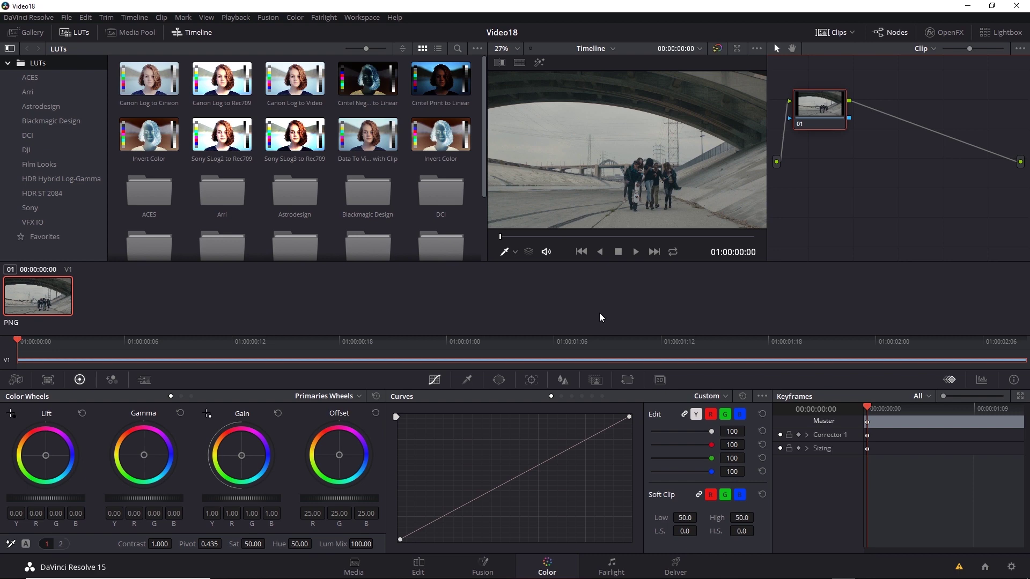
{"action": "left_click", "coordinate": [483, 567]}
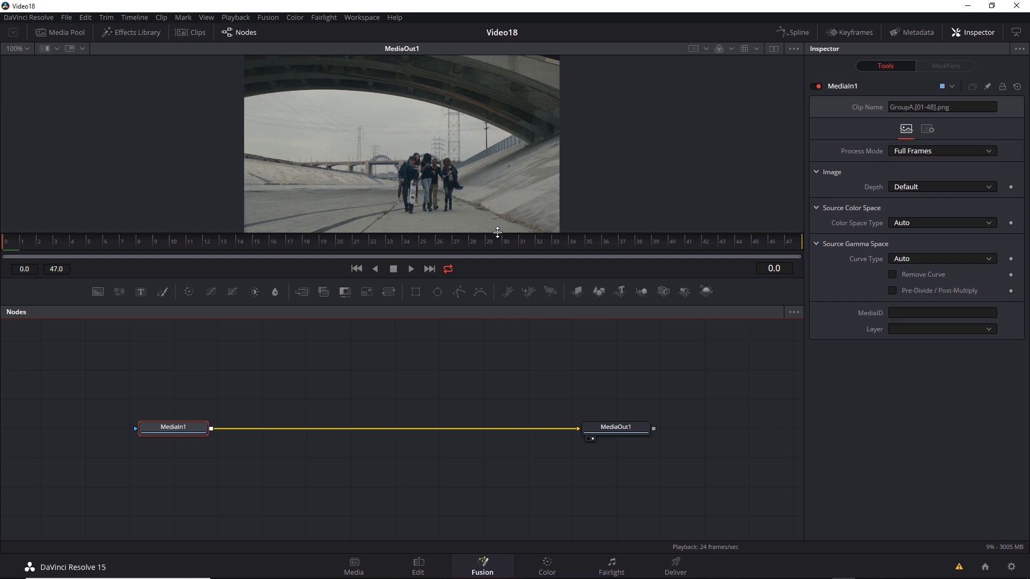
{"action": "left_click_drag", "start_coordinate": [498, 232], "coordinate": [495, 318]}
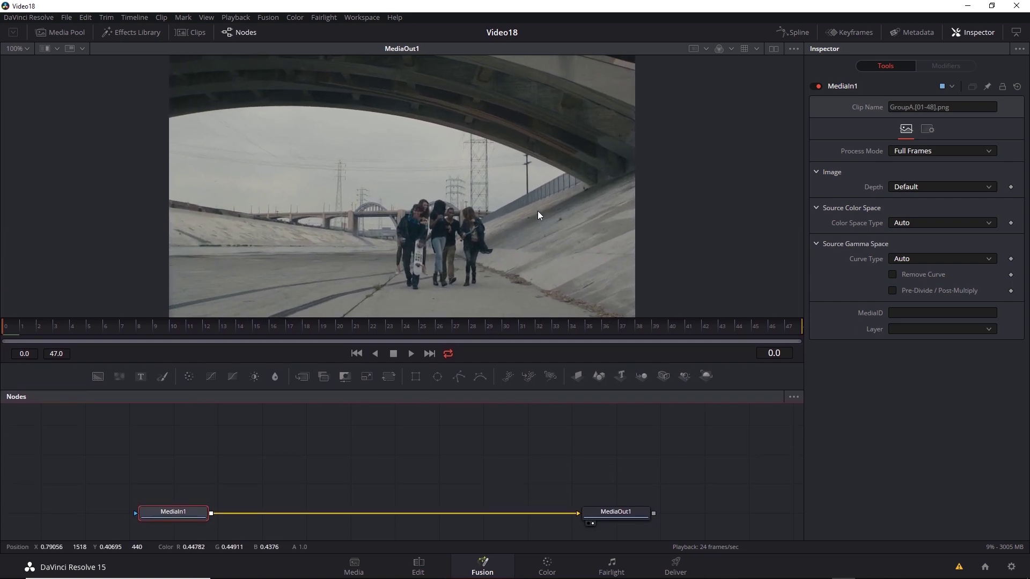
{"action": "key", "text": "ctrl+f"}
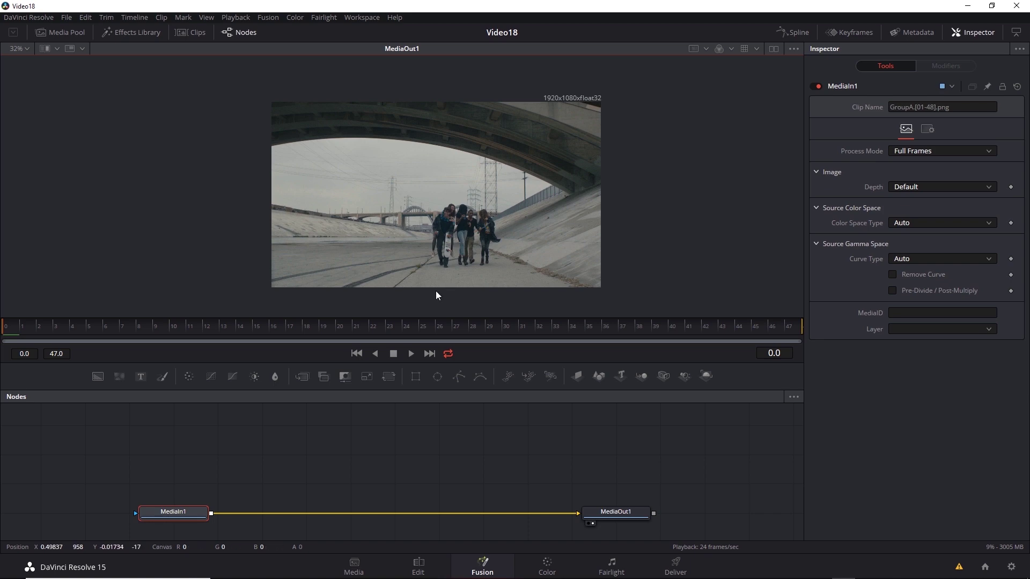
Add a second Media Out node (MediaOut2) to the node graph
{"action": "right_click", "coordinate": [481, 448]}
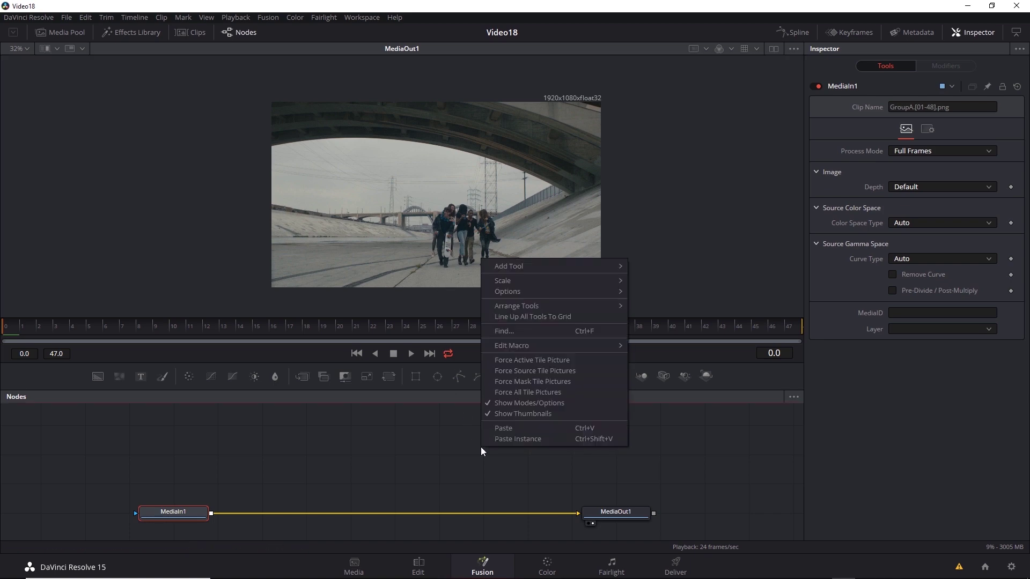
{"action": "mouse_move", "coordinate": [531, 268]}
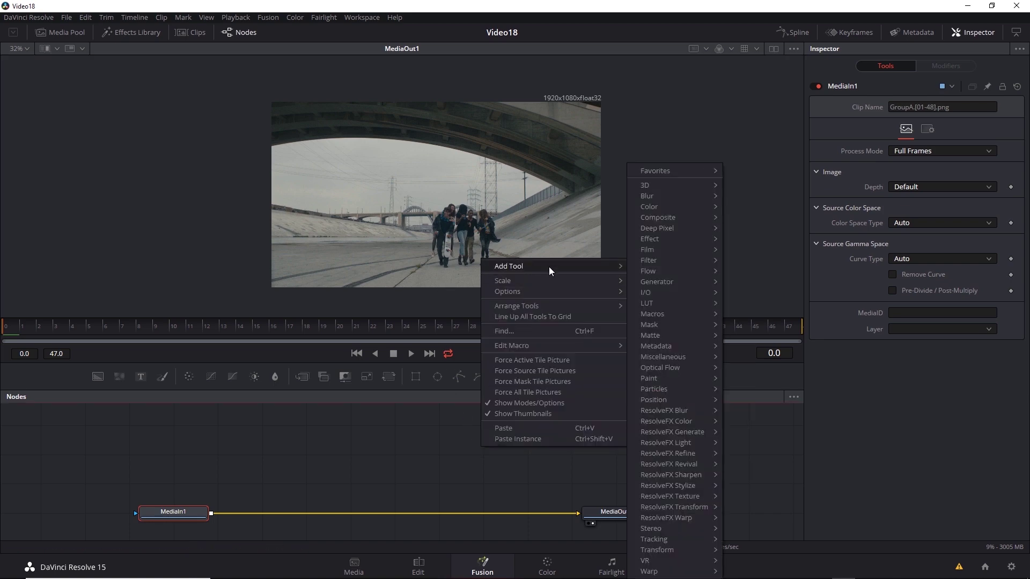
{"action": "mouse_move", "coordinate": [655, 294]}
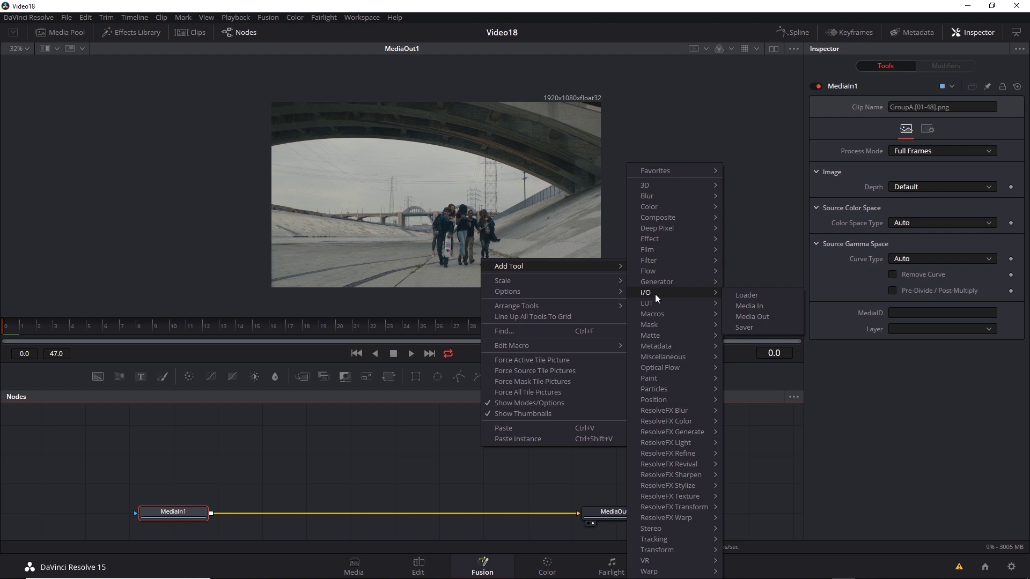
{"action": "left_click", "coordinate": [774, 316]}
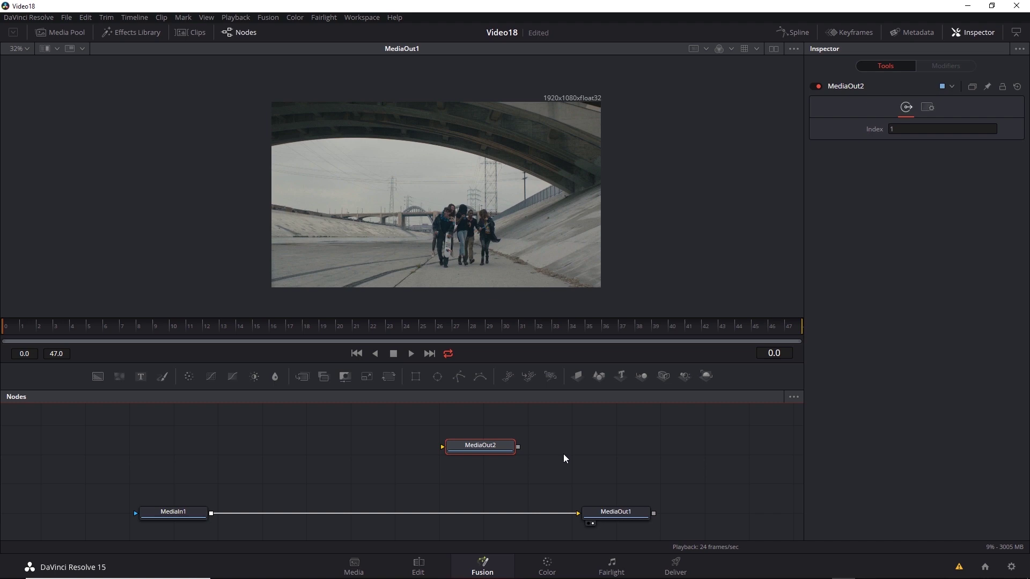
Add a MediaIn2 node and stack MediaIn2 and MediaOut2 above MediaIn1 and MediaOut1
{"action": "right_click", "coordinate": [306, 429]}
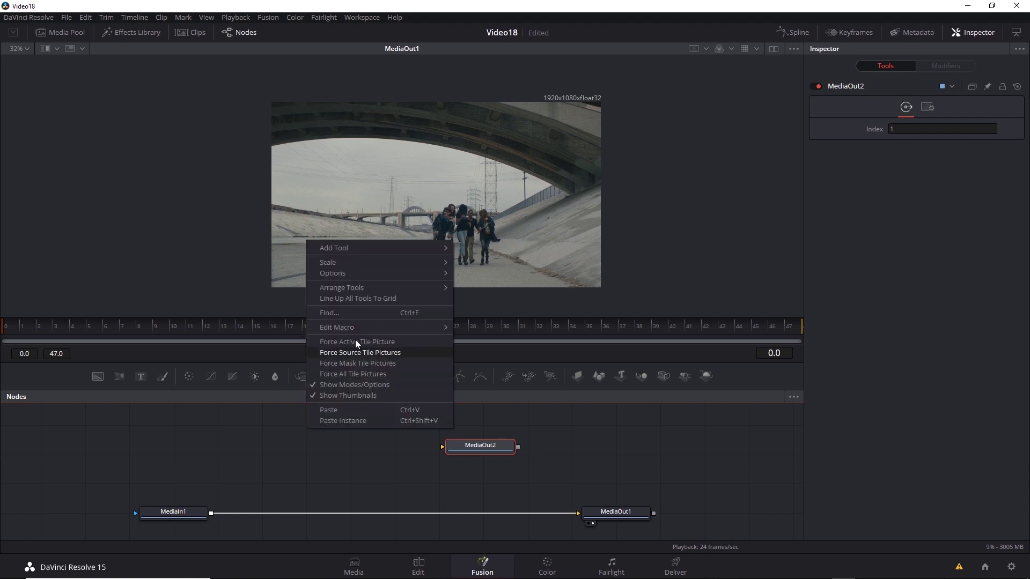
{"action": "mouse_move", "coordinate": [365, 247]}
{"action": "mouse_move", "coordinate": [488, 294]}
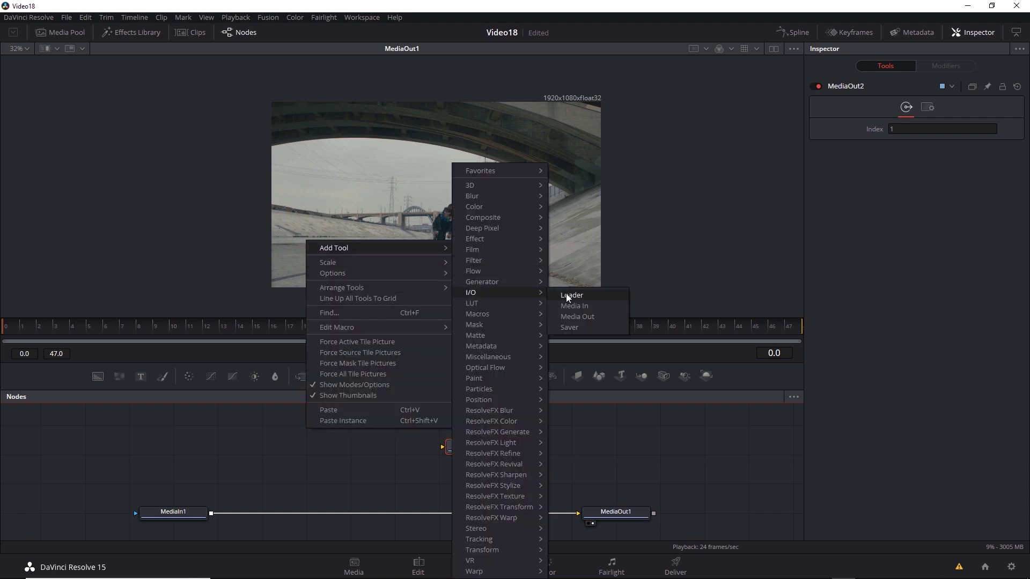
{"action": "left_click", "coordinate": [578, 305]}
{"action": "left_click_drag", "start_coordinate": [314, 433], "coordinate": [181, 492]}
{"action": "left_click_drag", "start_coordinate": [486, 453], "coordinate": [621, 490]}
{"action": "left_click", "coordinate": [621, 491]}
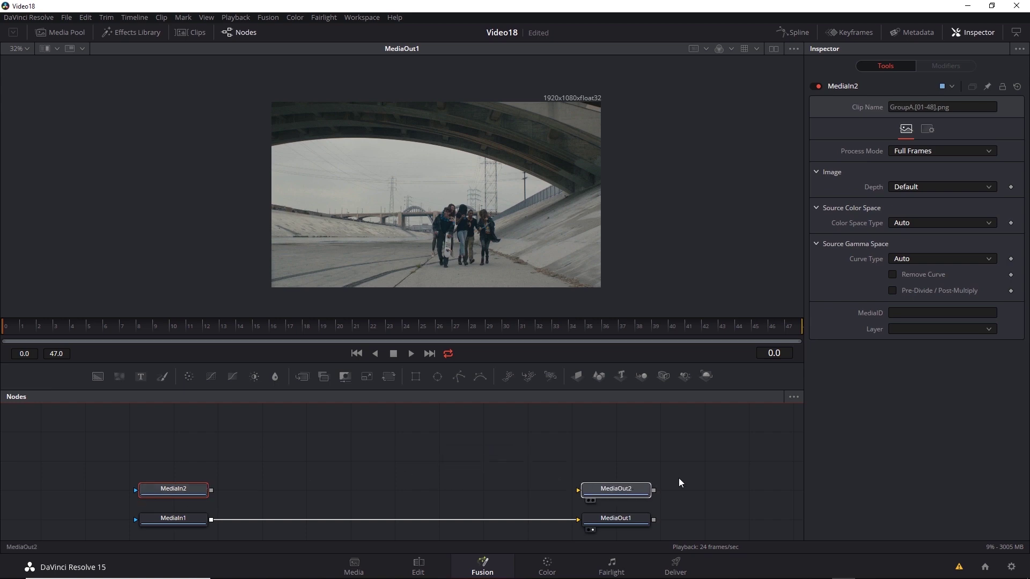
{"action": "scroll", "coordinate": [678, 478], "scroll_direction": "down", "scroll_amount": 2}
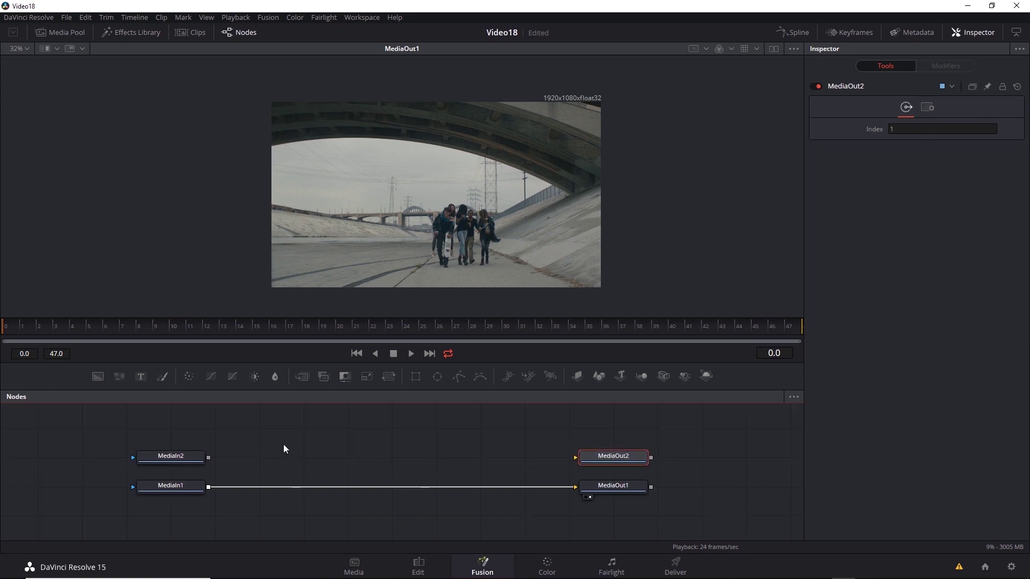
Add a Polygon mask node to the Fusion node graph
{"action": "right_click", "coordinate": [277, 432]}
{"action": "mouse_move", "coordinate": [332, 252]}
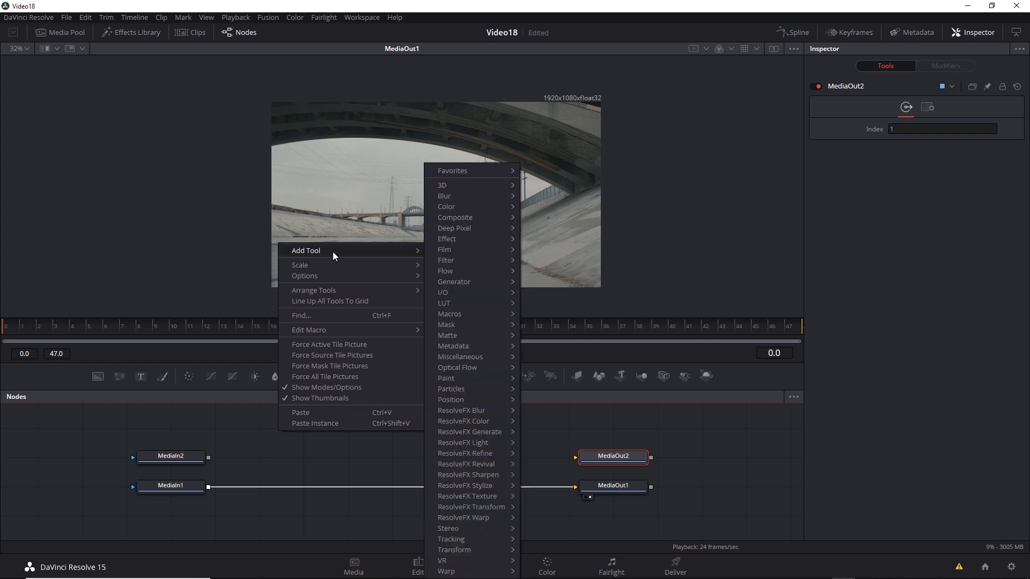
{"action": "mouse_move", "coordinate": [462, 322]}
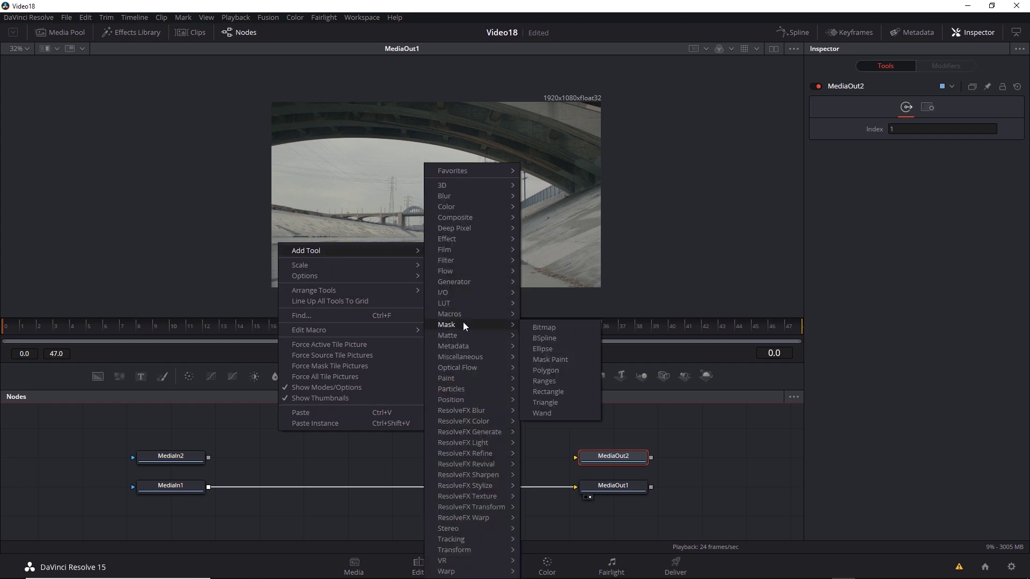
{"action": "left_click", "coordinate": [572, 369]}
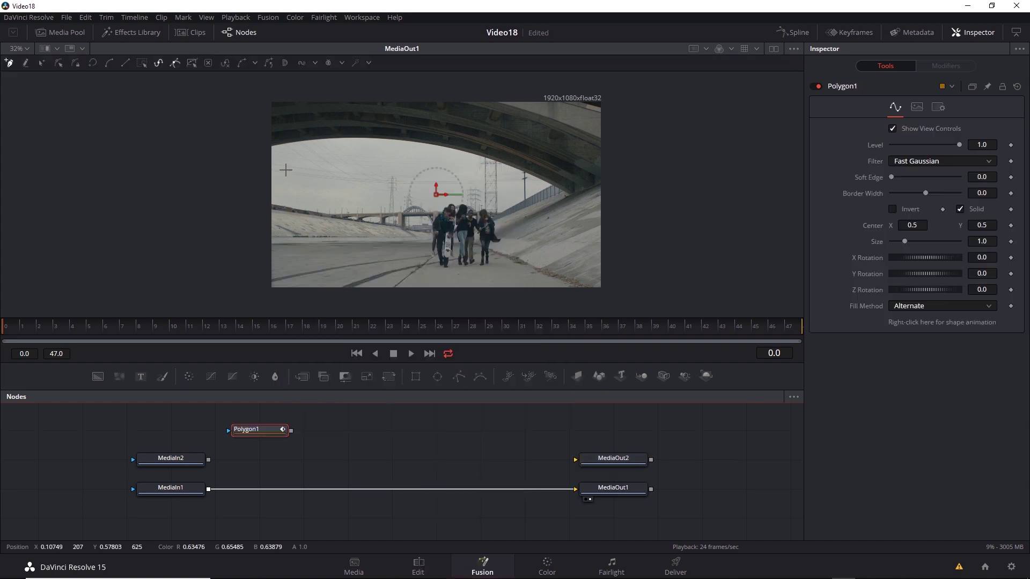
Trace the polygon outline from left of the arch along its underside past the right edge
{"action": "left_click", "coordinate": [216, 154]}
{"action": "left_click", "coordinate": [250, 154]}
{"action": "left_click", "coordinate": [282, 154]}
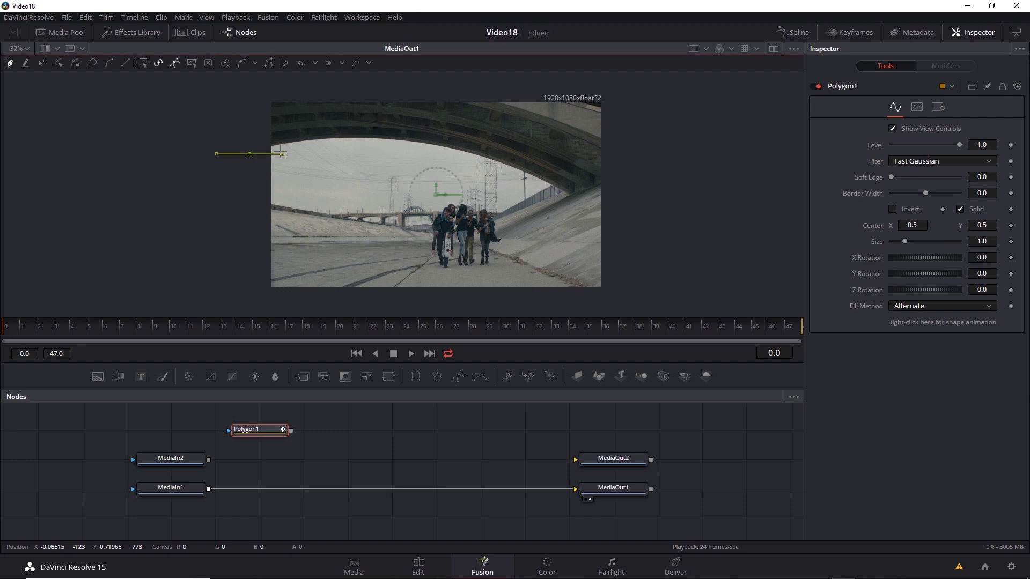
{"action": "left_click", "coordinate": [354, 139]}
{"action": "left_click", "coordinate": [475, 157]}
{"action": "left_click", "coordinate": [539, 184]}
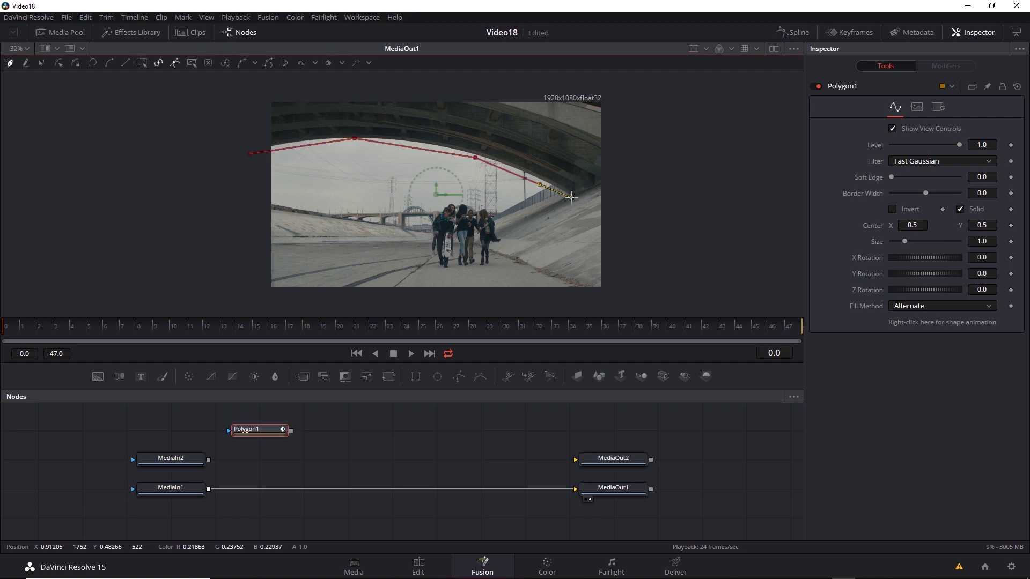
{"action": "left_click", "coordinate": [571, 197]}
{"action": "left_click", "coordinate": [611, 184]}
{"action": "left_click", "coordinate": [632, 177]}
Run the outline above the frame back to the left and close the shape
{"action": "scroll", "coordinate": [635, 161], "scroll_direction": "up", "scroll_amount": 2}
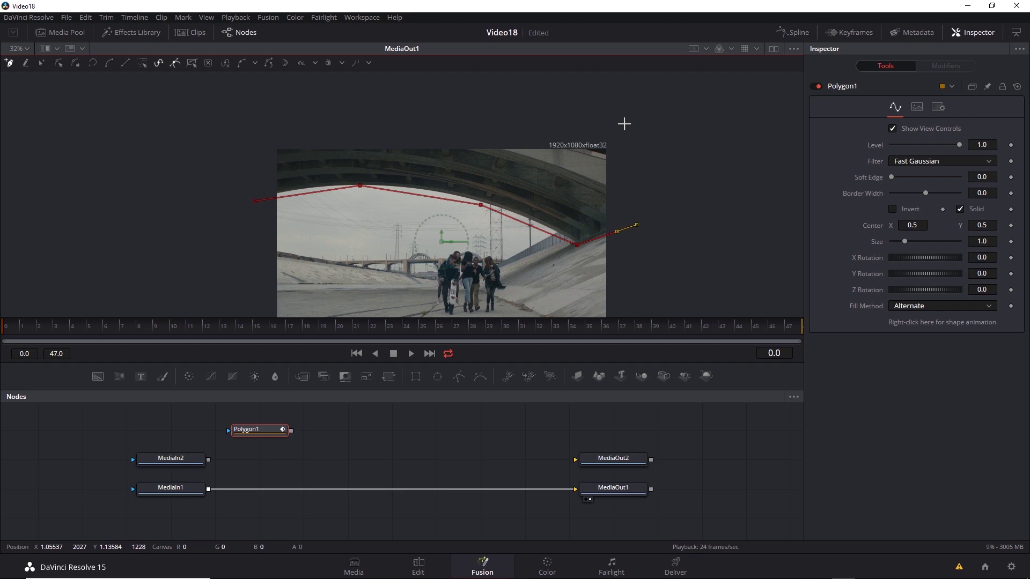
{"action": "left_click", "coordinate": [632, 126]}
{"action": "left_click", "coordinate": [383, 130]}
{"action": "left_click", "coordinate": [259, 133]}
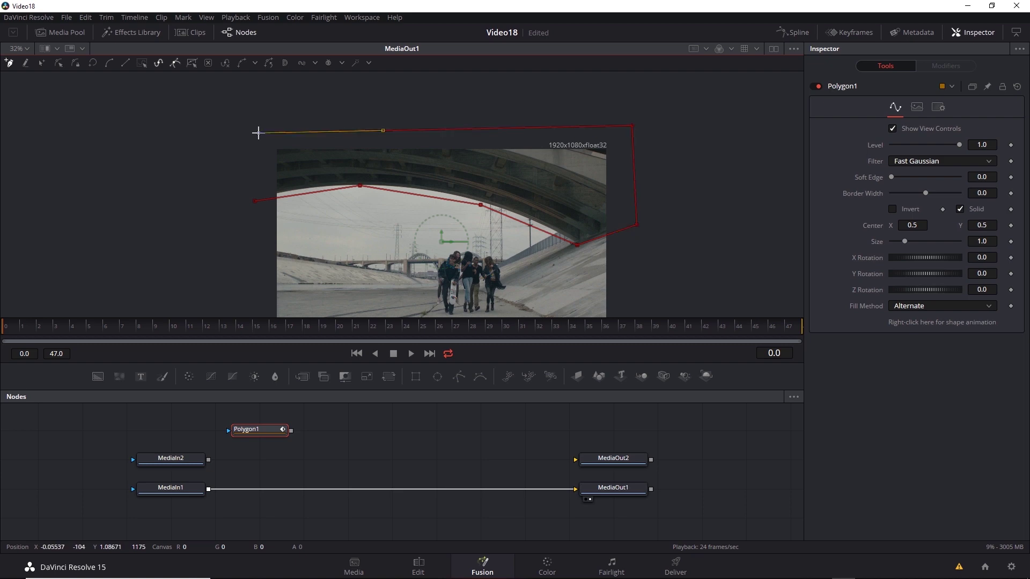
{"action": "left_click", "coordinate": [252, 199]}
Adjust the arch points and lower-right corner so the mask hugs the arch curve
{"action": "left_click", "coordinate": [361, 186]}
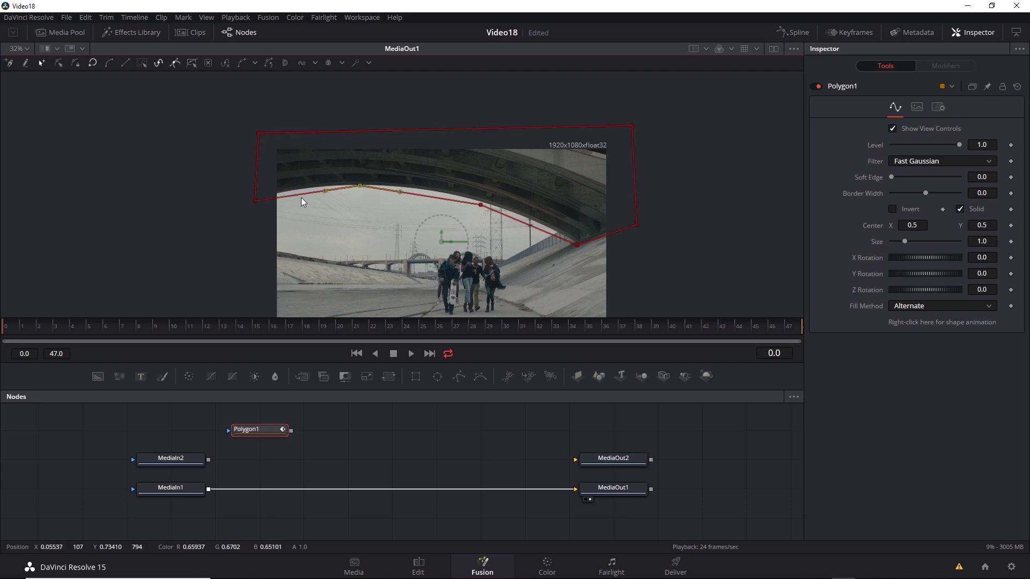
{"action": "left_click", "coordinate": [254, 200]}
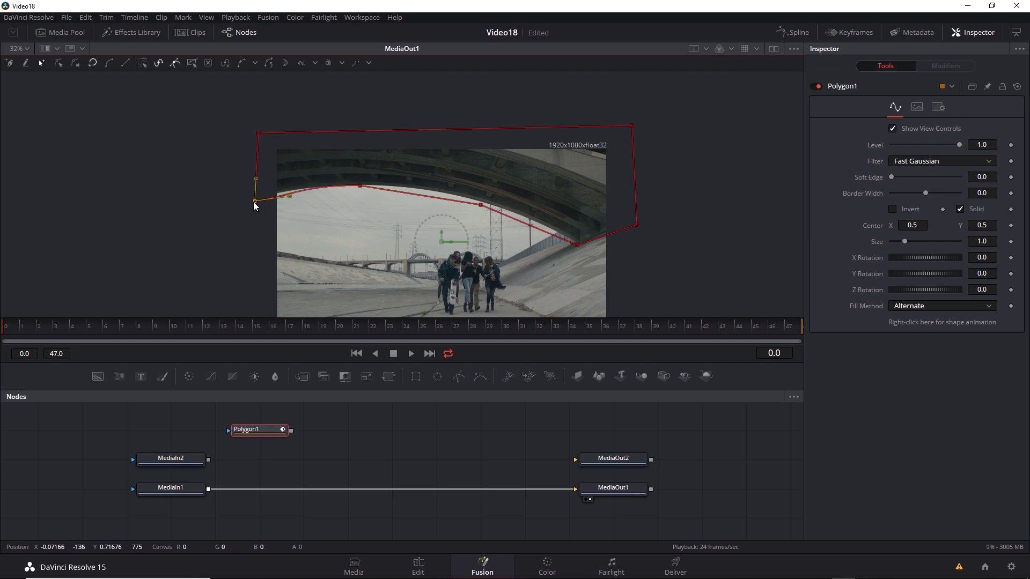
{"action": "left_click", "coordinate": [359, 185]}
{"action": "left_click_drag", "start_coordinate": [400, 191], "coordinate": [408, 184]}
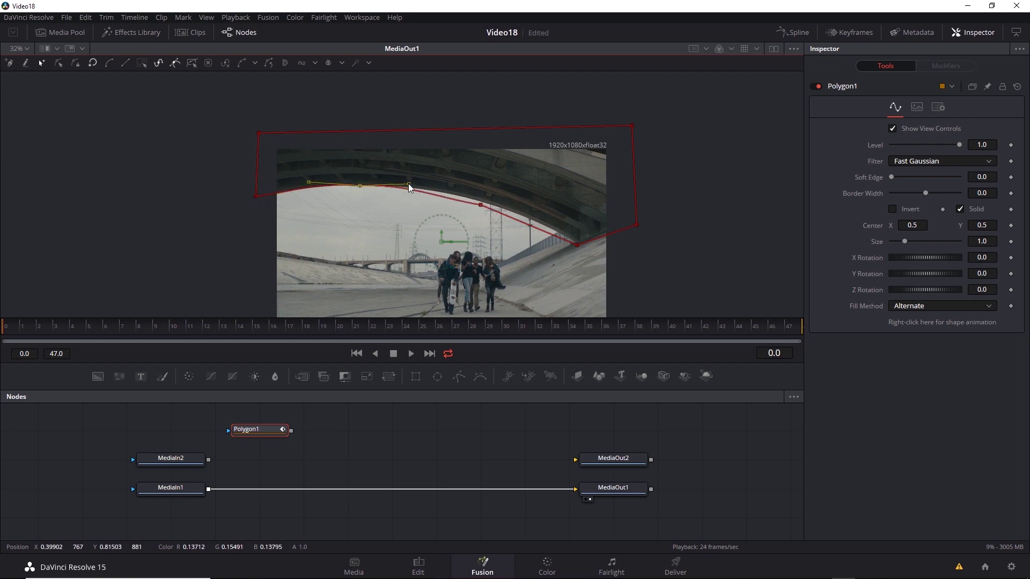
{"action": "left_click_drag", "start_coordinate": [476, 205], "coordinate": [442, 191]}
{"action": "left_click_drag", "start_coordinate": [511, 218], "coordinate": [518, 213]}
{"action": "left_click", "coordinate": [501, 213]}
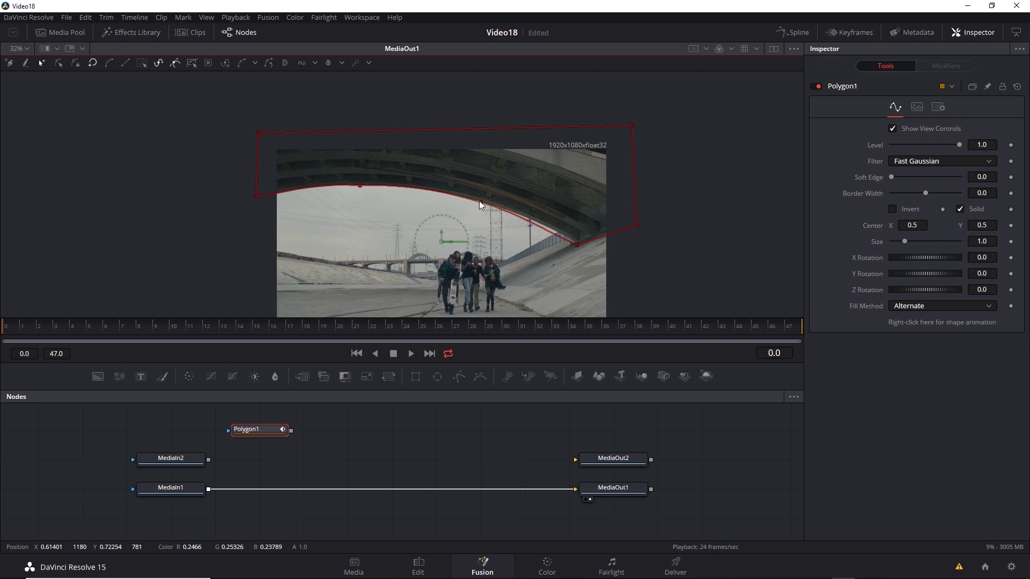
{"action": "left_click_drag", "start_coordinate": [578, 246], "coordinate": [548, 224]}
{"action": "left_click_drag", "start_coordinate": [639, 226], "coordinate": [634, 226]}
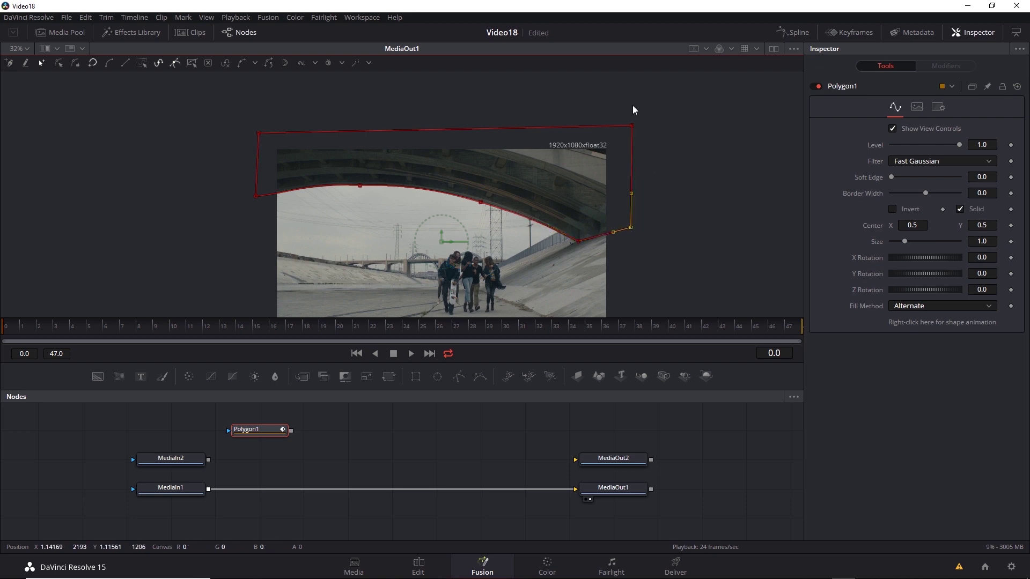
{"action": "left_click", "coordinate": [629, 128]}
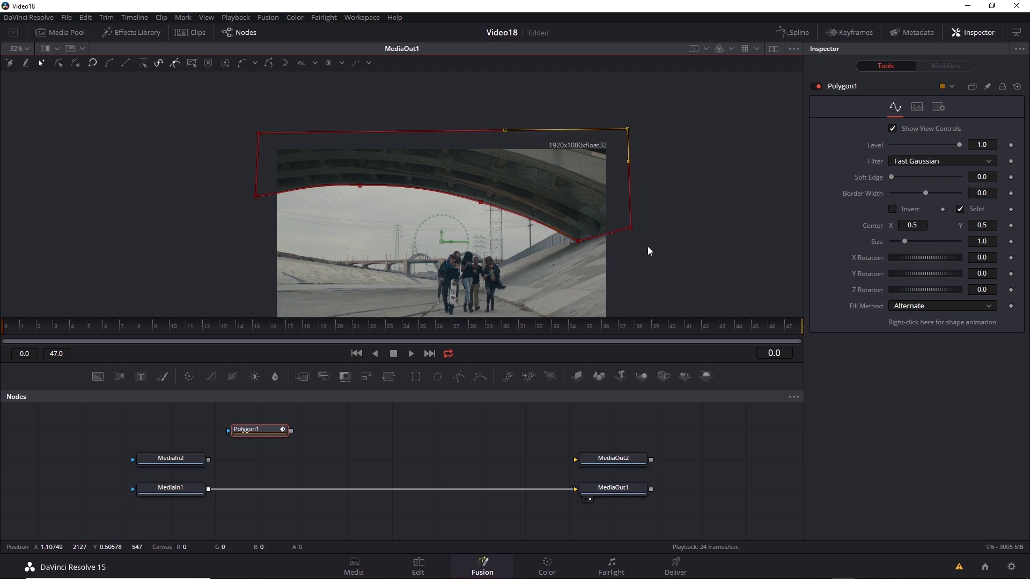
Connect Polygon1 as MediaIn2's mask and wire MediaIn2 into MediaOut2
{"action": "left_click_drag", "start_coordinate": [648, 246], "coordinate": [645, 209]}
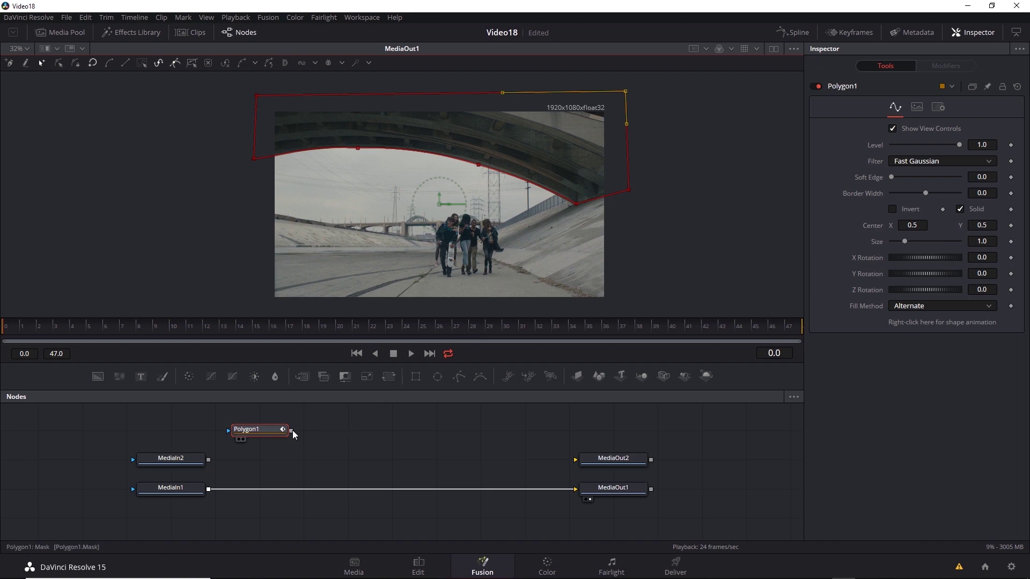
{"action": "left_click_drag", "start_coordinate": [291, 430], "coordinate": [159, 459]}
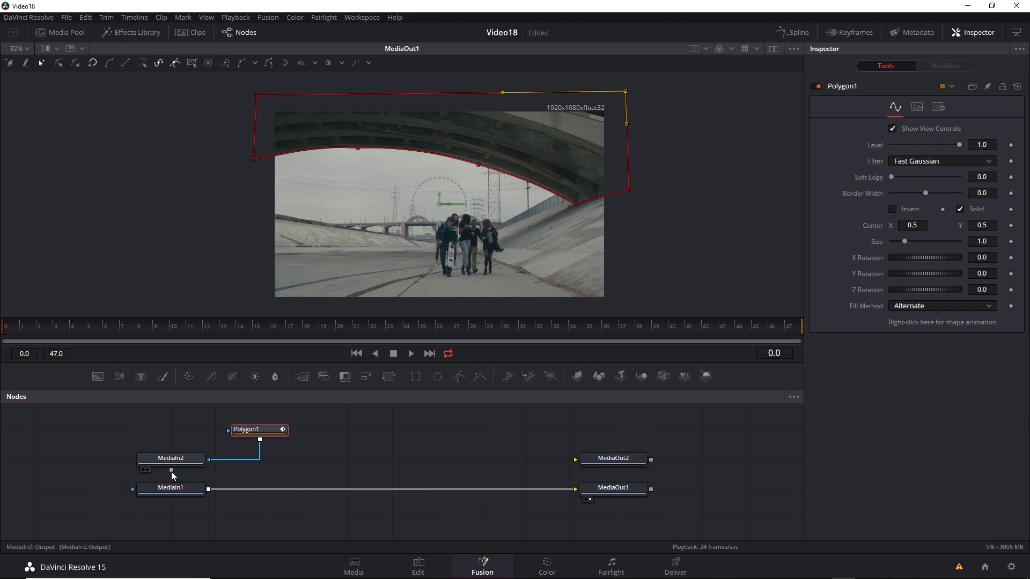
{"action": "left_click_drag", "start_coordinate": [171, 470], "coordinate": [611, 460]}
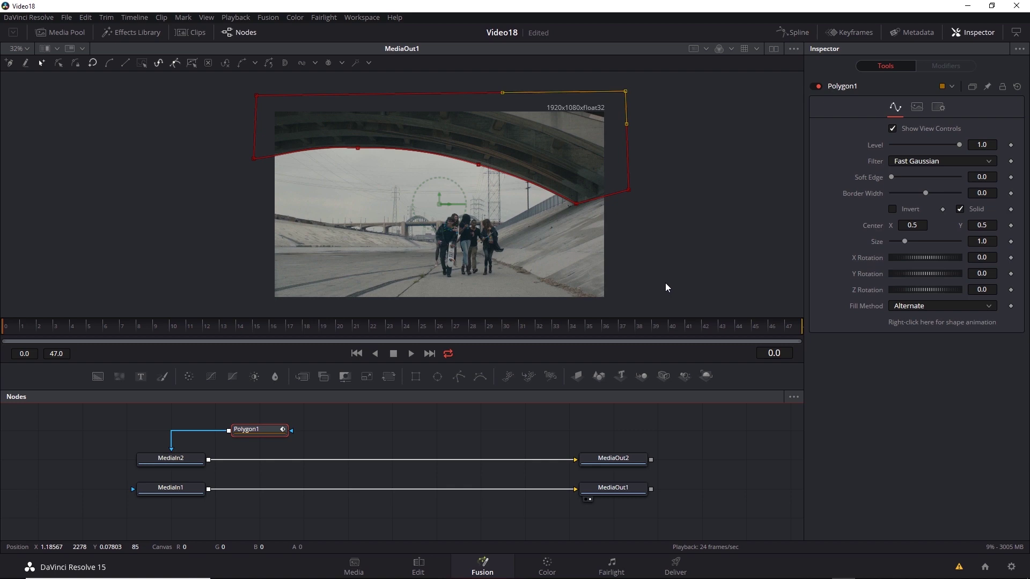
View MediaOut2's masked arch cutout, then MediaOut1's full frame, in the viewer
{"action": "left_click", "coordinate": [627, 460]}
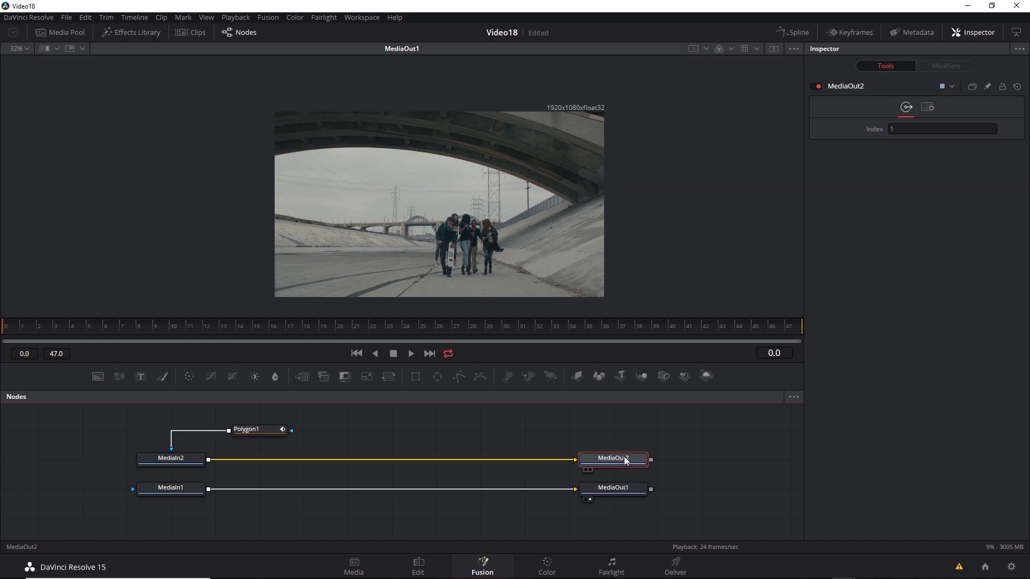
{"action": "key", "text": "1"}
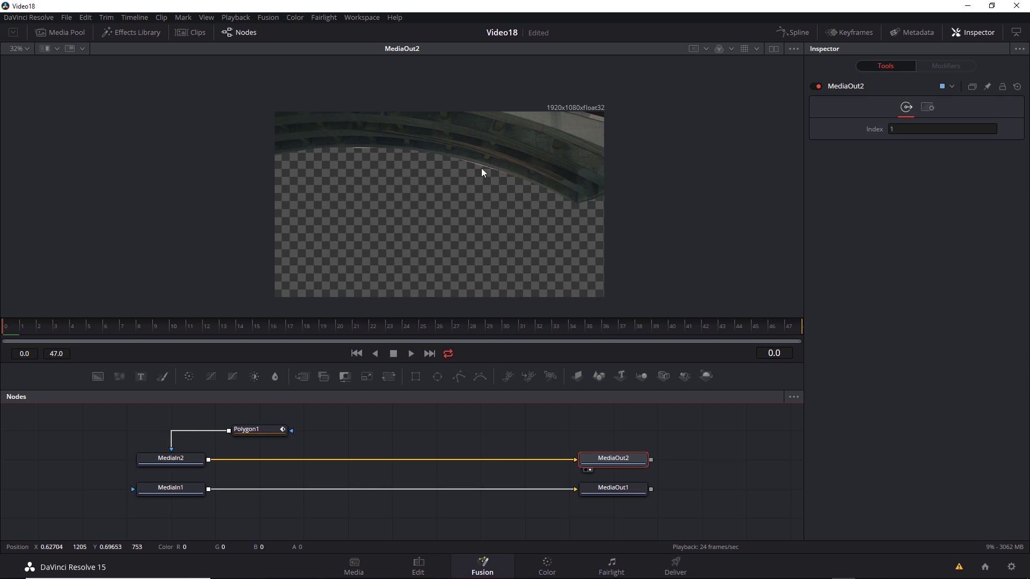
{"action": "left_click", "coordinate": [615, 494]}
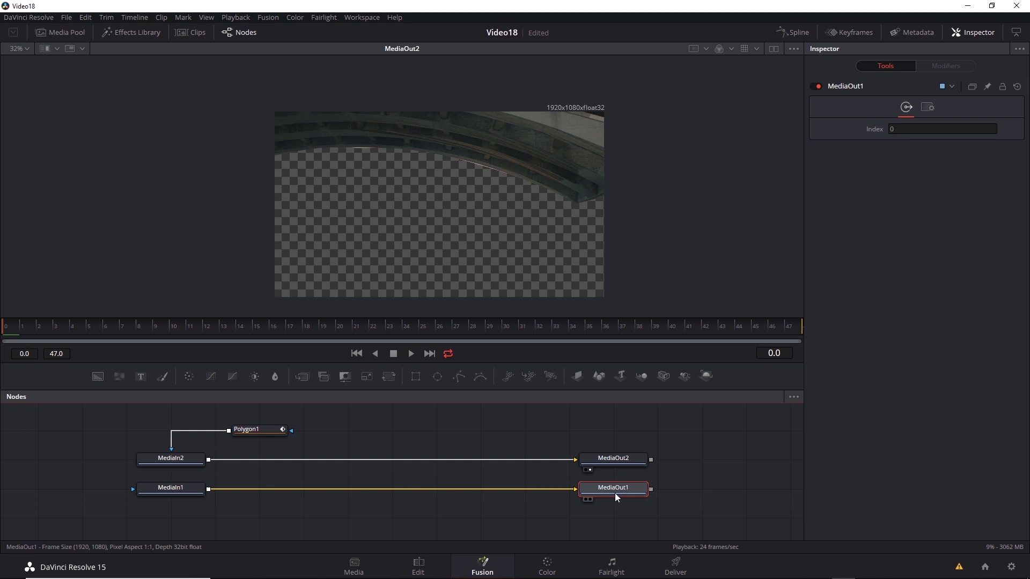
{"action": "key", "text": "1"}
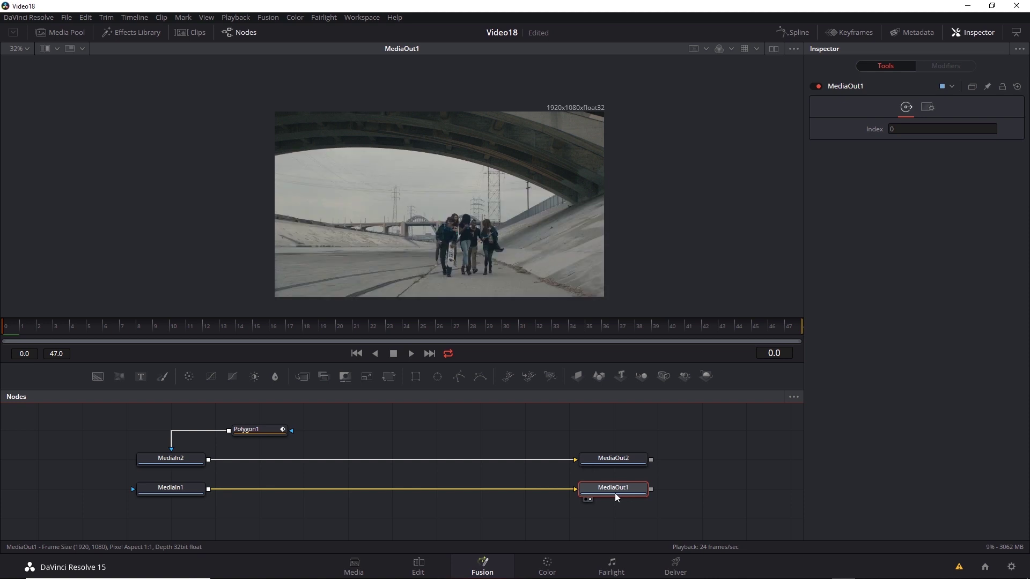
On the Color page, add a second source input beside node 01's in the node graph
{"action": "left_click", "coordinate": [547, 565]}
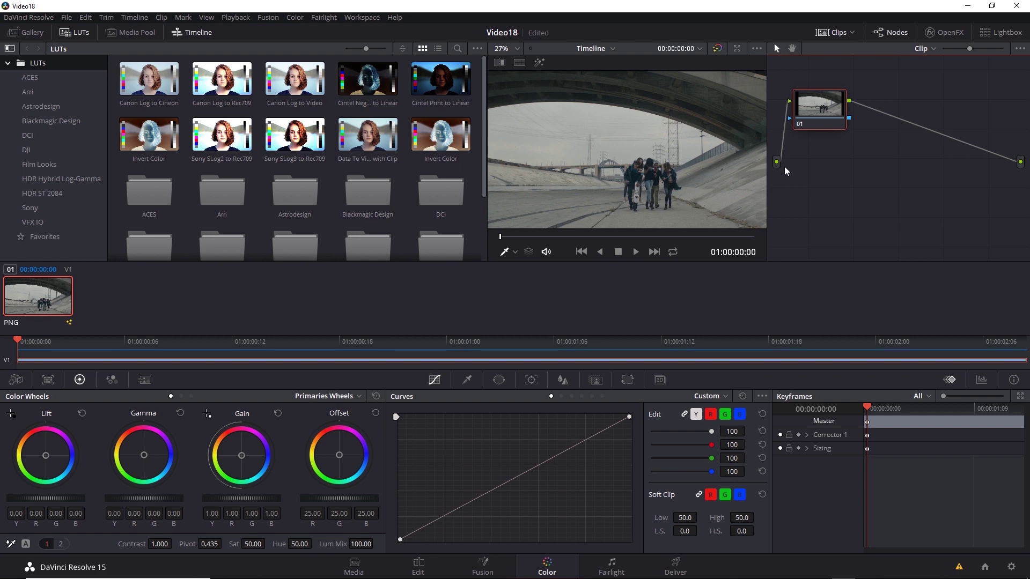
{"action": "right_click", "coordinate": [792, 193]}
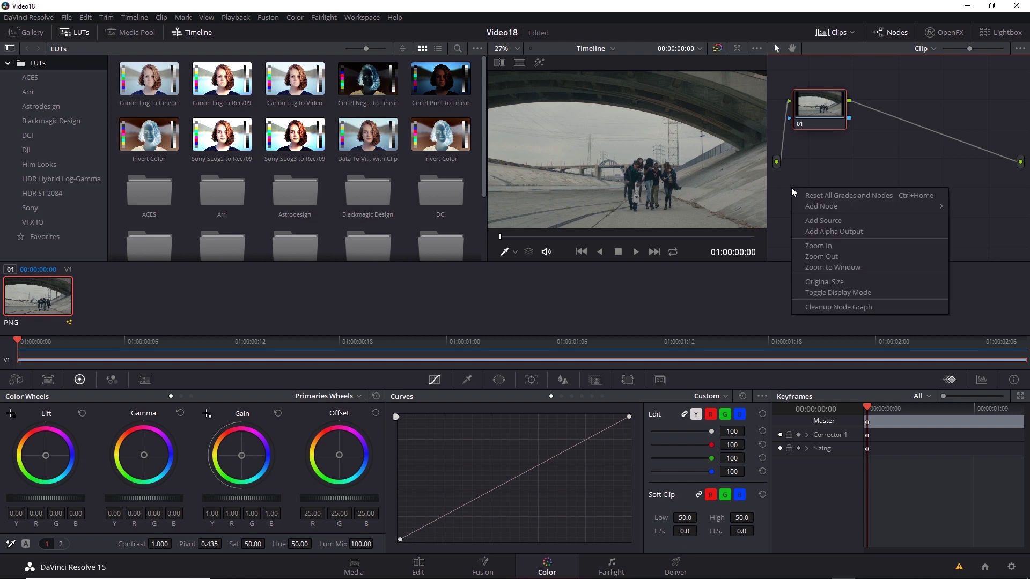
{"action": "left_click", "coordinate": [848, 222]}
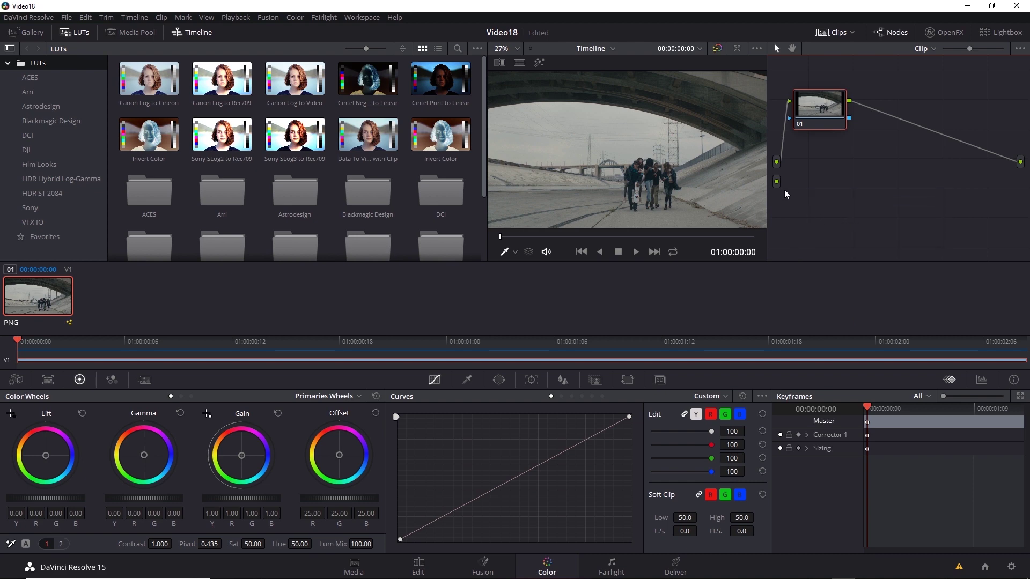
Add corrector node 02 just below node 01
{"action": "right_click", "coordinate": [818, 172]}
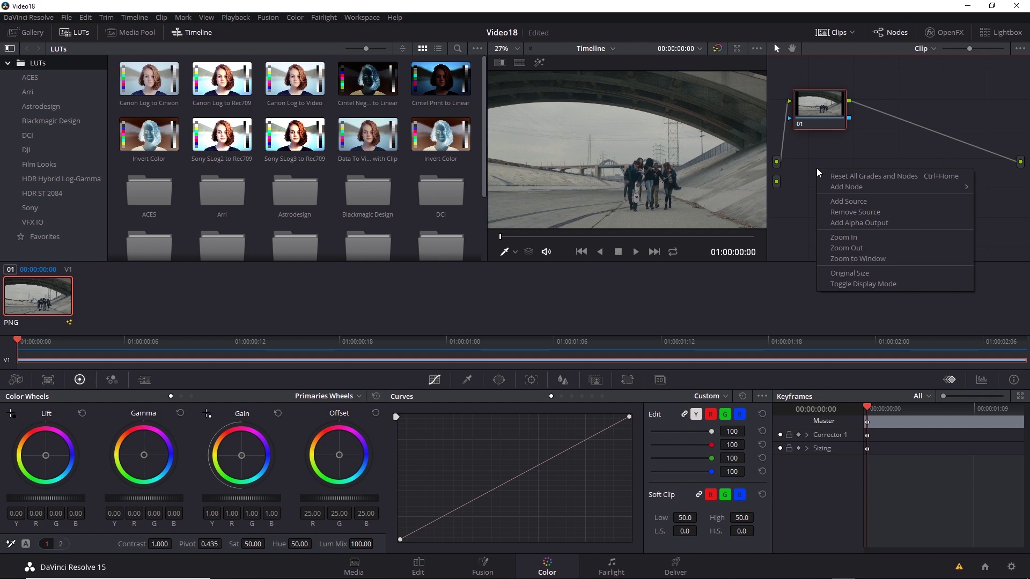
{"action": "mouse_move", "coordinate": [854, 192]}
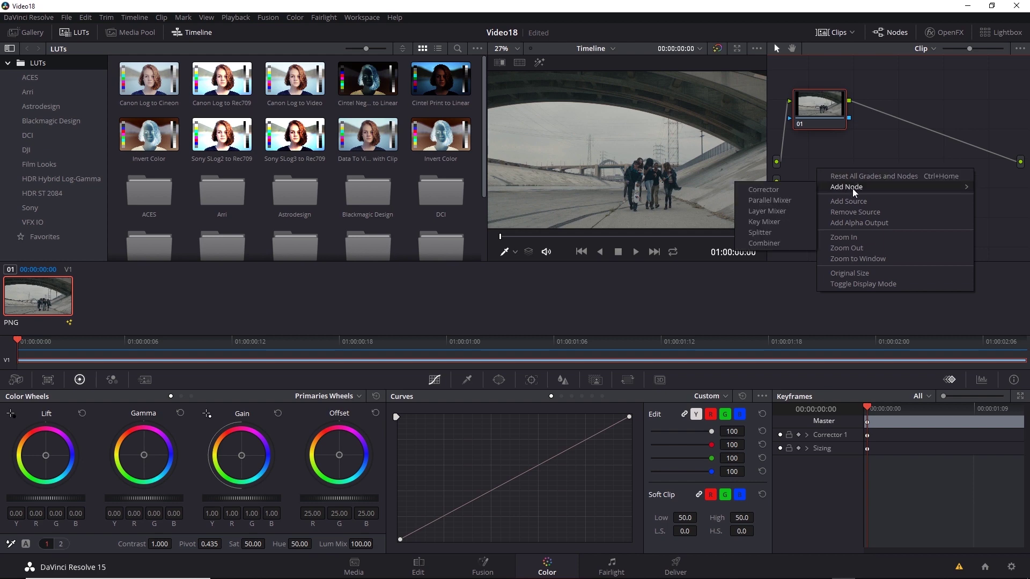
{"action": "left_click", "coordinate": [794, 190]}
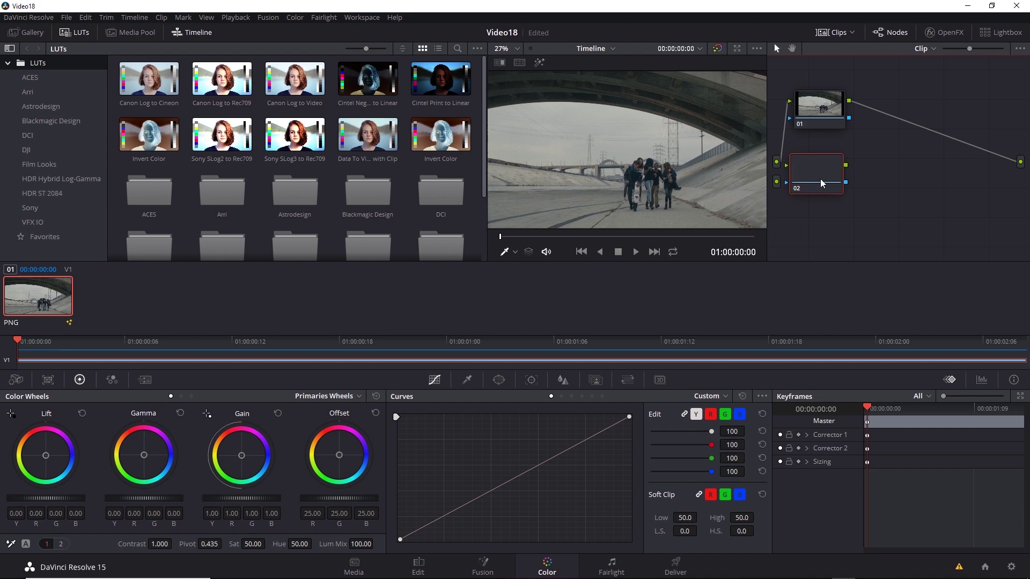
{"action": "left_click_drag", "start_coordinate": [823, 183], "coordinate": [829, 193]}
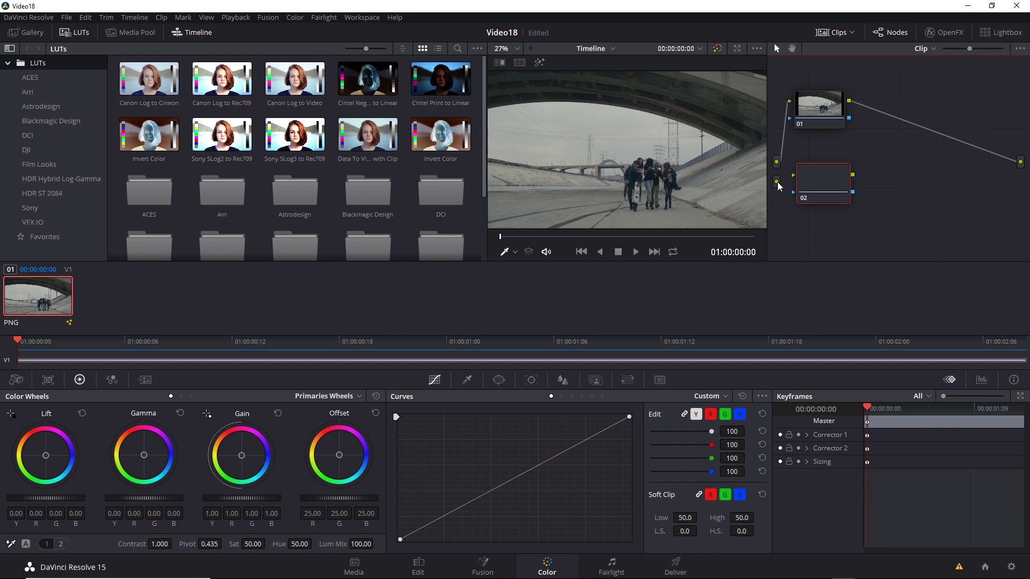
Feed the second source into node 02's RGB and key inputs and detach node 01 from the output
{"action": "left_click_drag", "start_coordinate": [777, 183], "coordinate": [794, 177]}
{"action": "left_click_drag", "start_coordinate": [776, 185], "coordinate": [793, 193]}
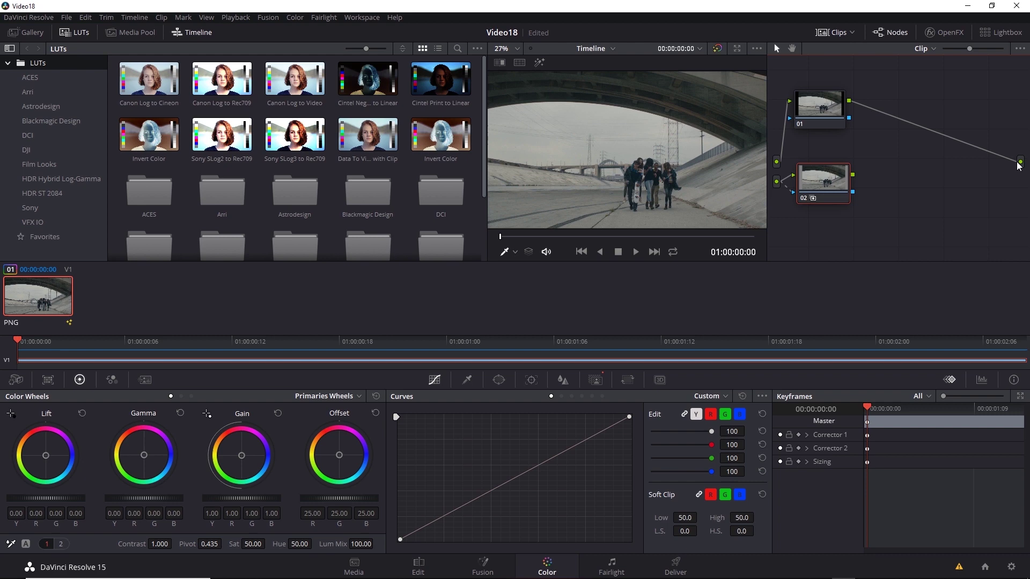
{"action": "left_click_drag", "start_coordinate": [1014, 163], "coordinate": [925, 110]}
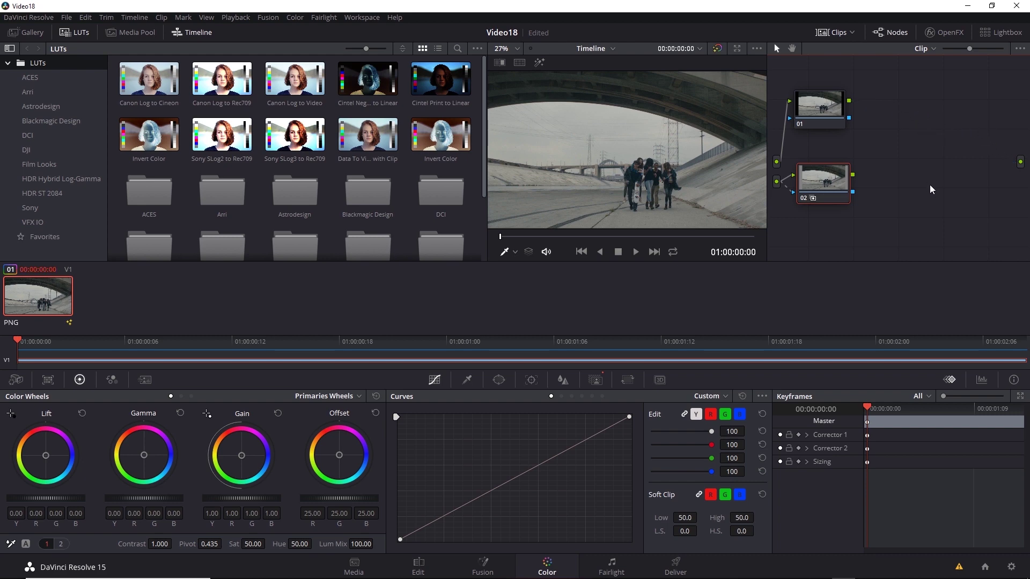
Add a Layer Mixer node and tint node 02 magenta with gain 1.67, 0.74, 1.58
{"action": "right_click", "coordinate": [886, 154]}
{"action": "mouse_move", "coordinate": [904, 170]}
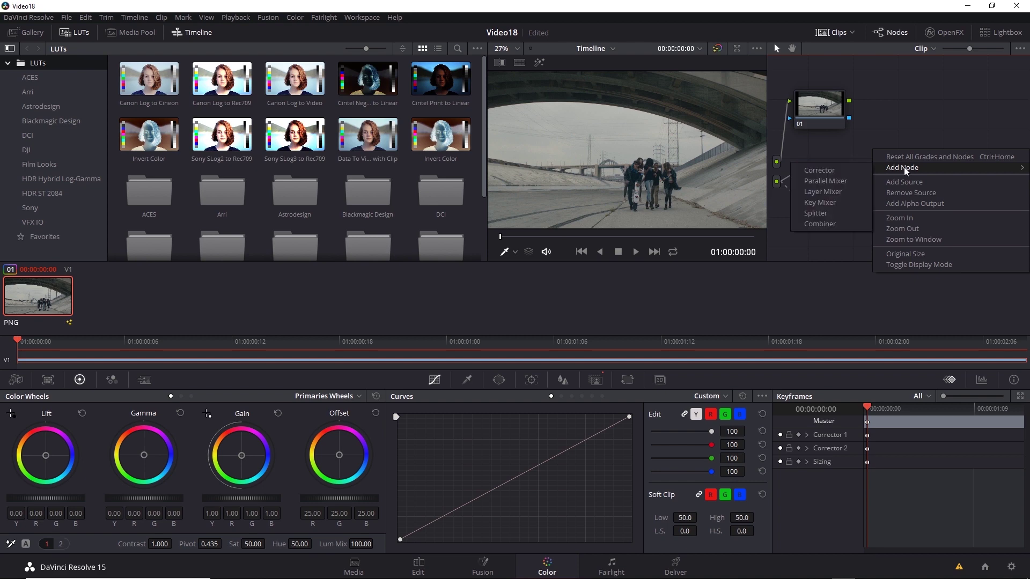
{"action": "left_click", "coordinate": [836, 192]}
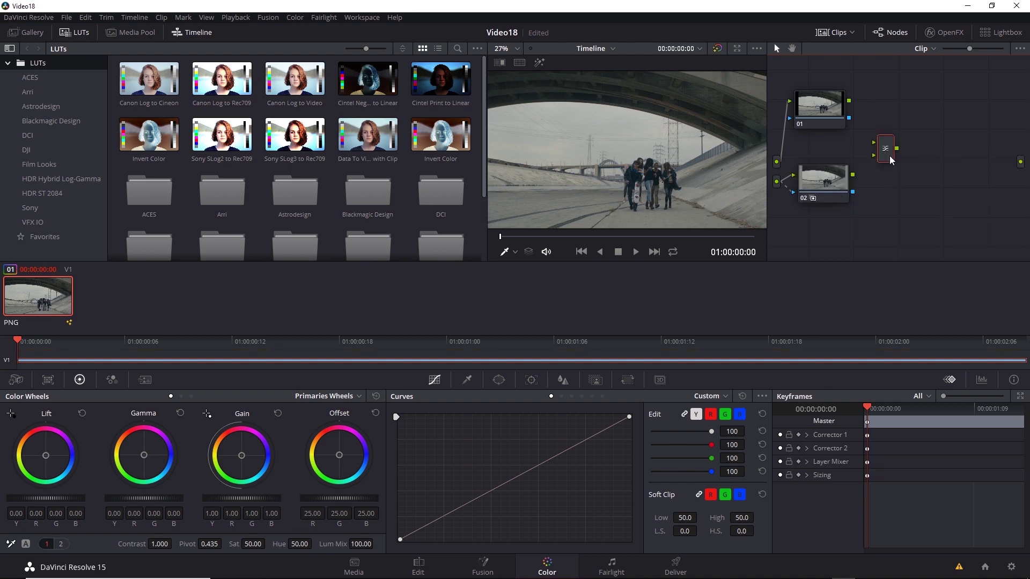
{"action": "left_click_drag", "start_coordinate": [890, 159], "coordinate": [909, 162]}
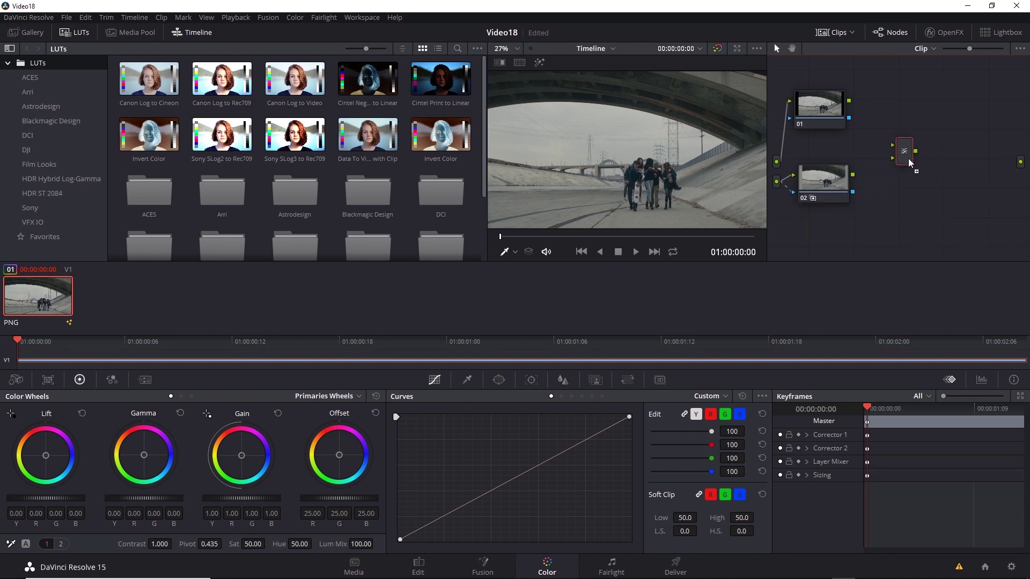
{"action": "left_click", "coordinate": [826, 195]}
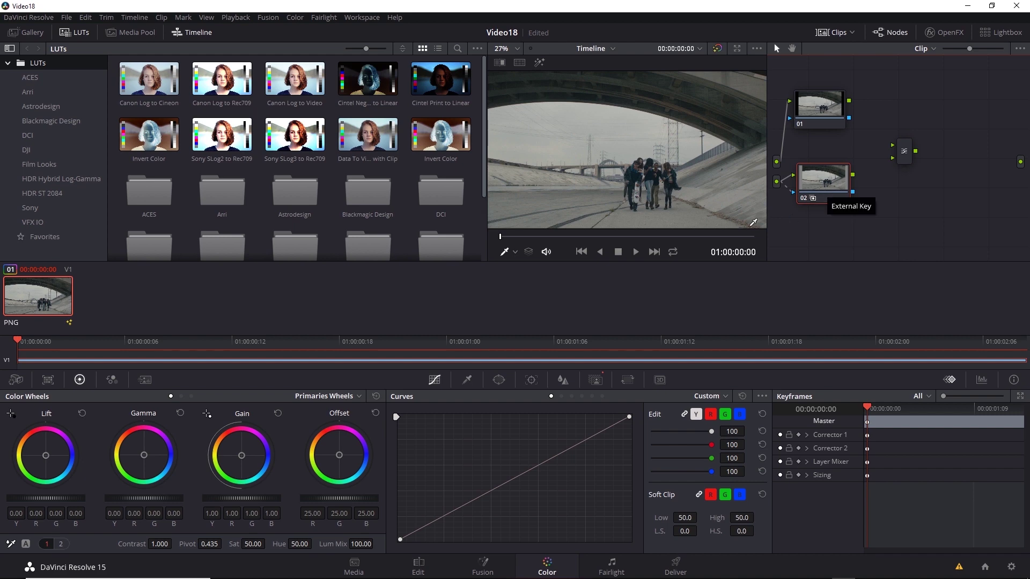
{"action": "left_click_drag", "start_coordinate": [244, 457], "coordinate": [250, 444]}
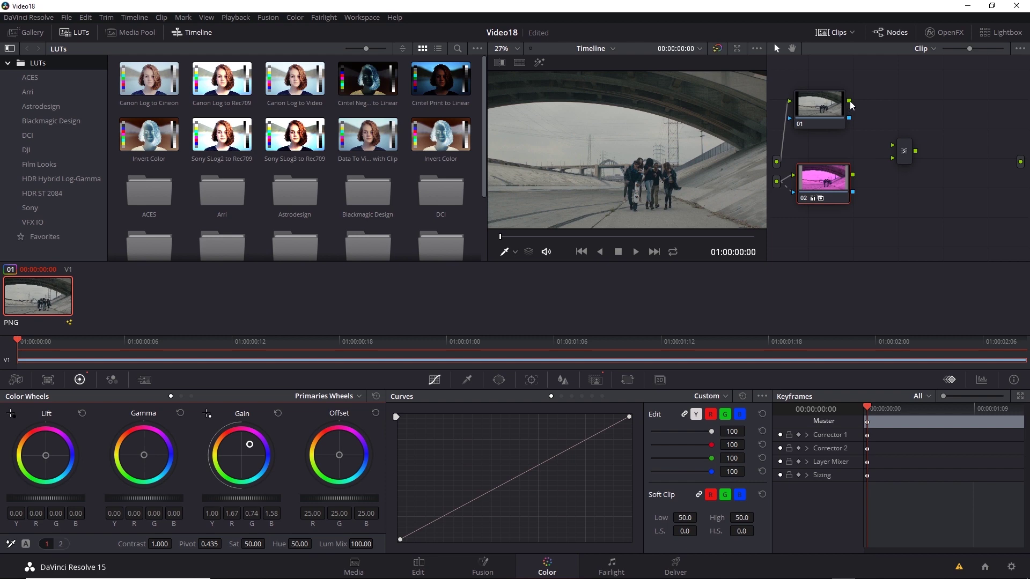
Wire nodes 01 and 02 into the Layer Mixer and send its result to the tree output
{"action": "left_click_drag", "start_coordinate": [851, 101], "coordinate": [906, 156]}
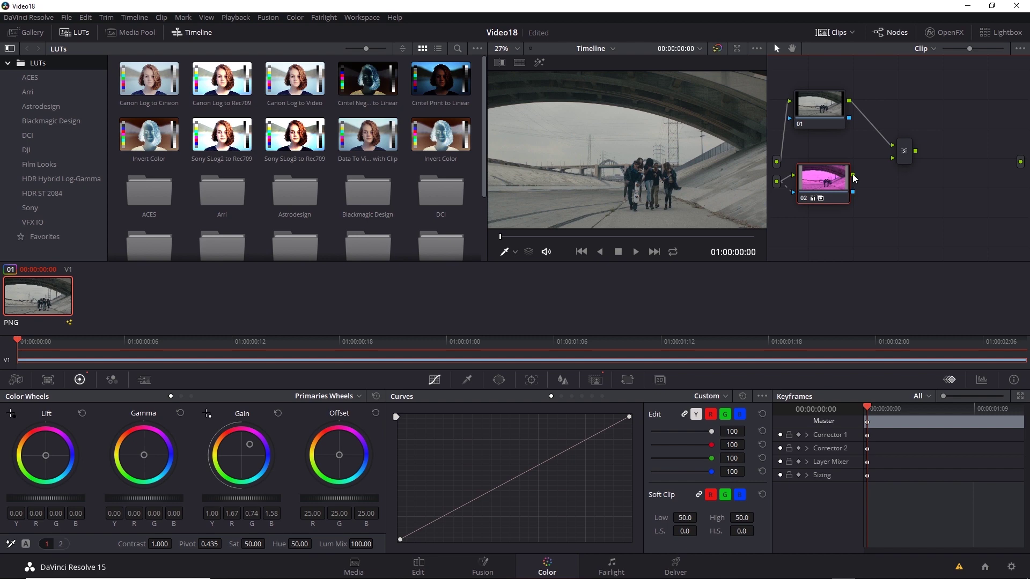
{"action": "left_click_drag", "start_coordinate": [854, 179], "coordinate": [905, 158]}
{"action": "left_click_drag", "start_coordinate": [916, 152], "coordinate": [1020, 161]}
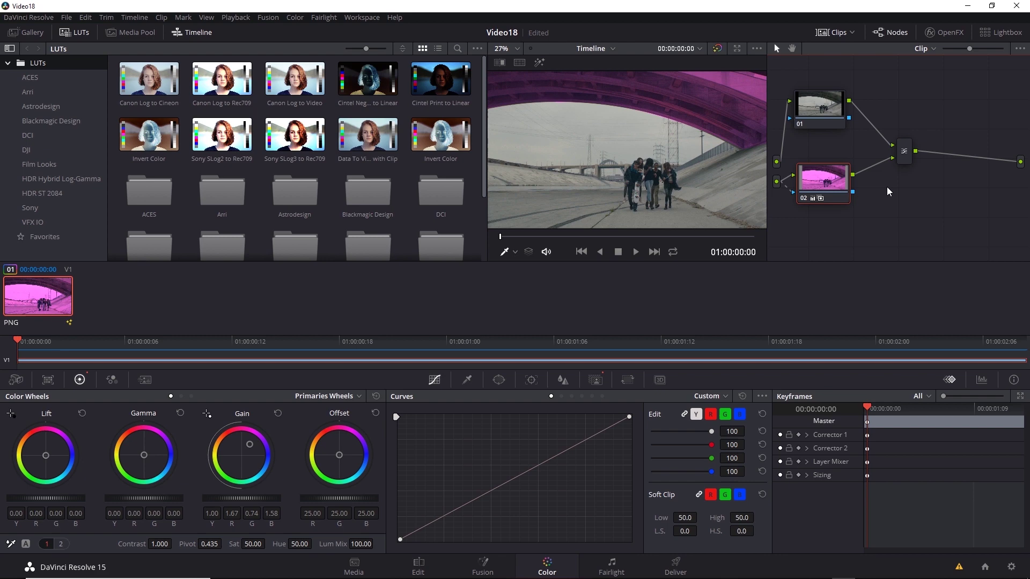
{"action": "left_click", "coordinate": [482, 567]}
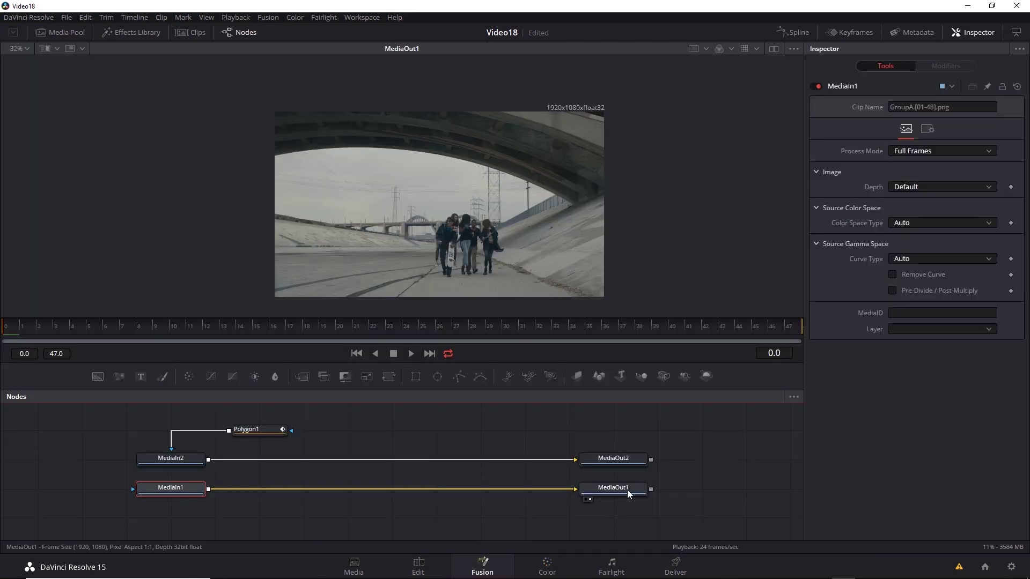
{"action": "left_click", "coordinate": [627, 492]}
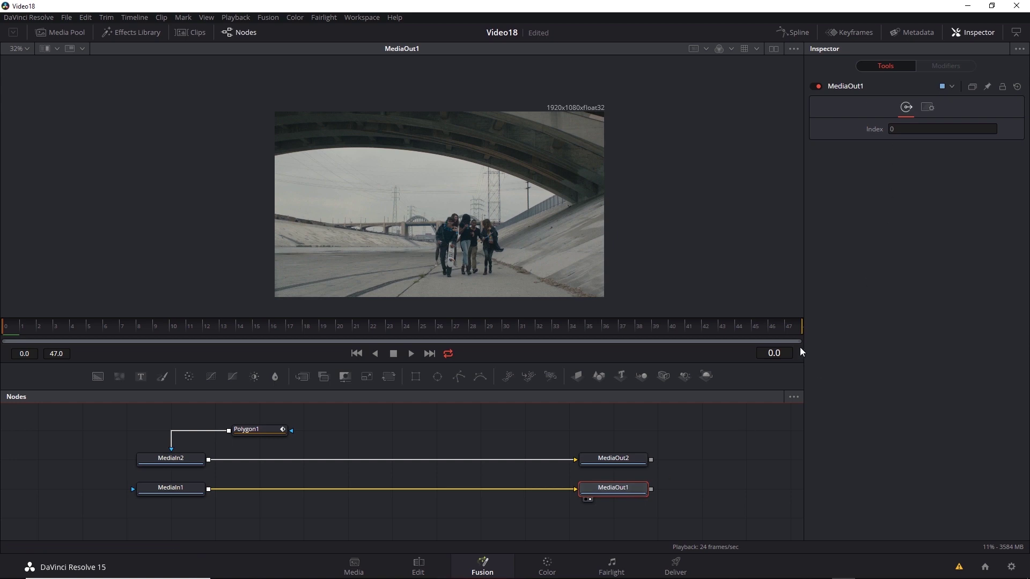
{"action": "left_click", "coordinate": [619, 460]}
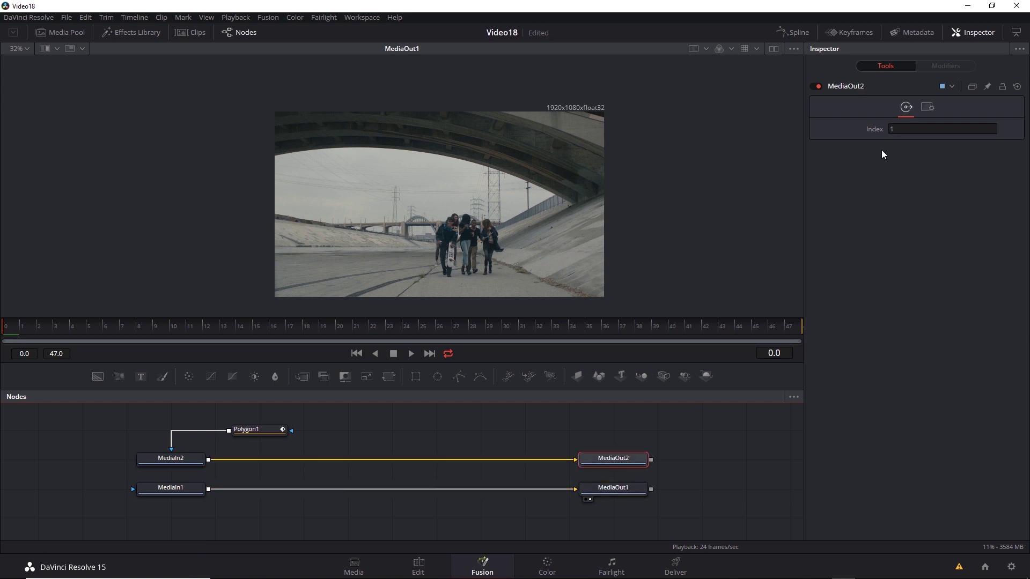
{"action": "left_click", "coordinate": [546, 567]}
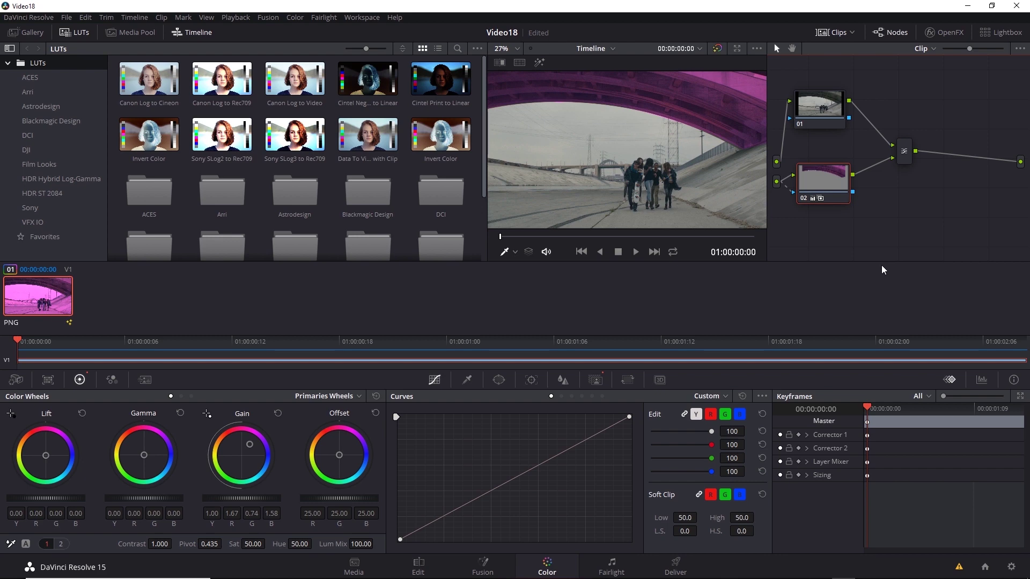
Switch to the Fusion page showing the MediaIn, MediaOut and Polygon1 graph
{"action": "left_click", "coordinate": [482, 566]}
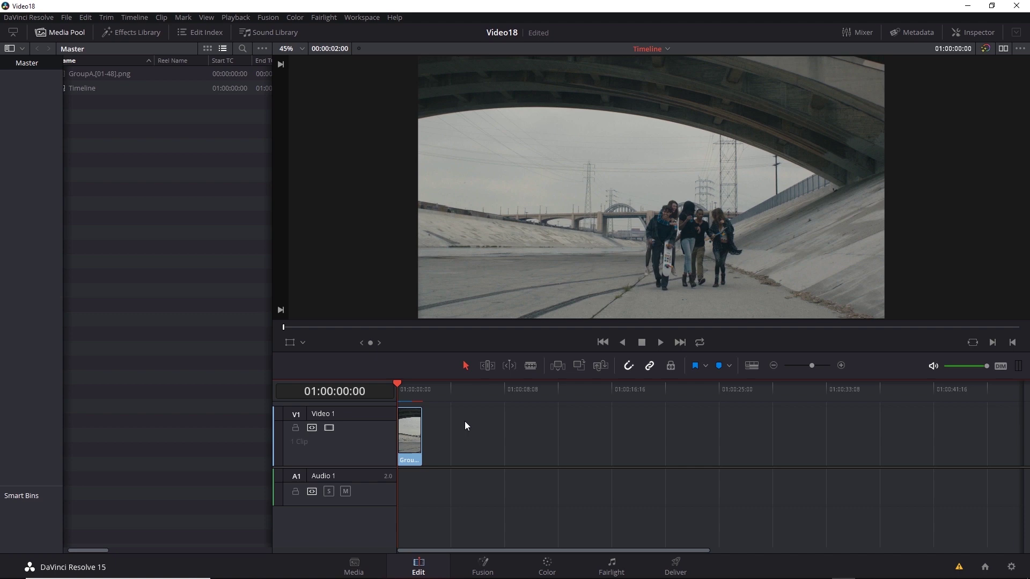
Make room above Video 1, drop GroupA.[01-48].png onto a new Video 2 track, and scrub the start
{"action": "left_click_drag", "start_coordinate": [371, 466], "coordinate": [368, 513]}
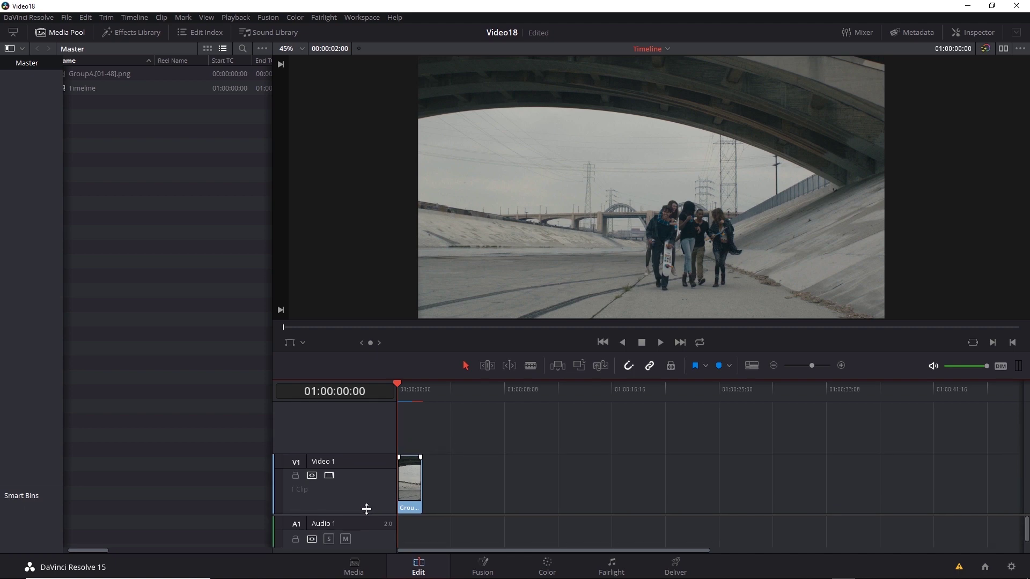
{"action": "left_click_drag", "start_coordinate": [102, 74], "coordinate": [429, 425]}
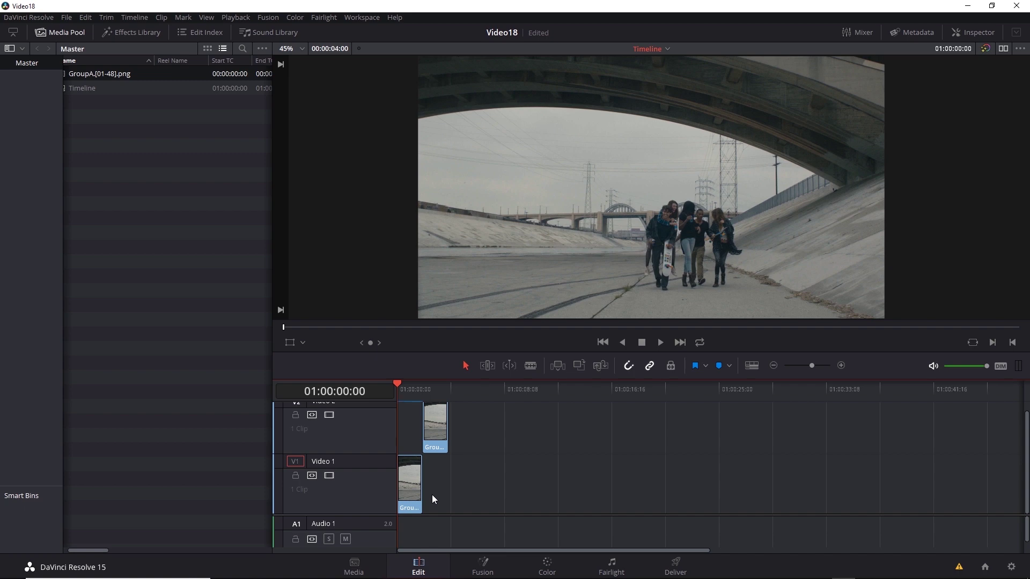
{"action": "left_click_drag", "start_coordinate": [400, 384], "coordinate": [436, 378]}
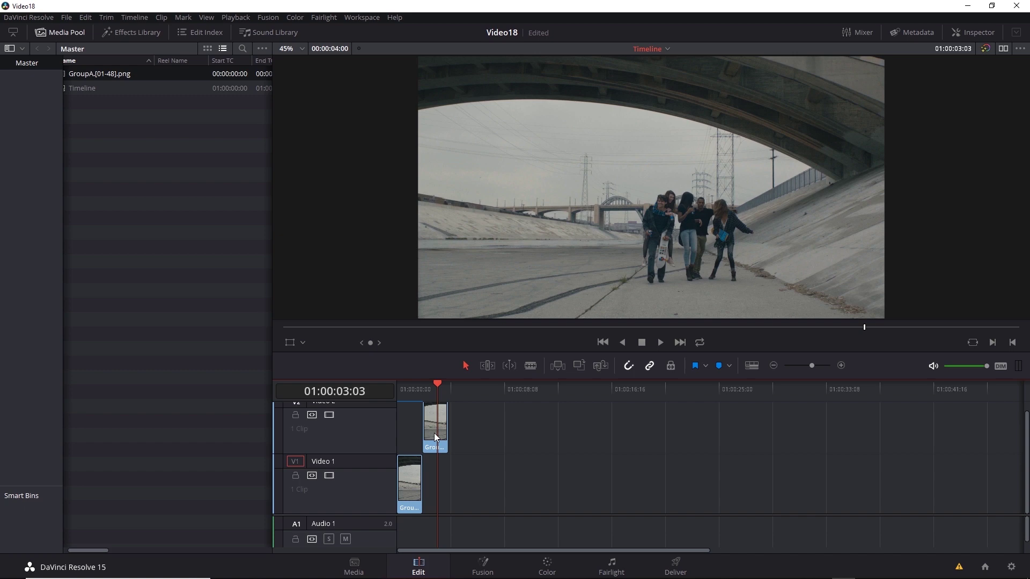
Open the upper clip in Fusion and mask MediaIn1 with a Triangle mask
{"action": "left_click", "coordinate": [483, 567]}
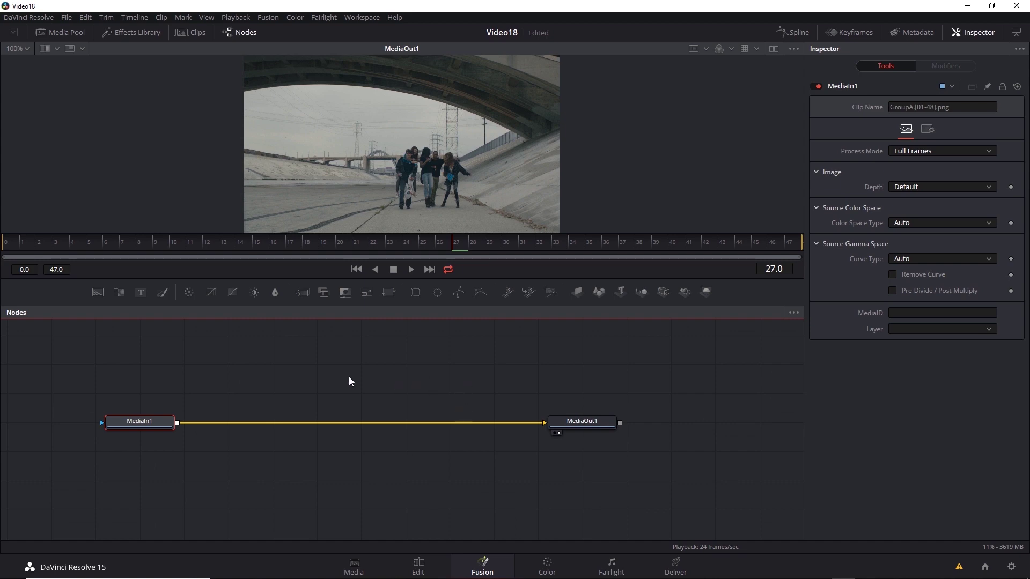
{"action": "right_click", "coordinate": [215, 365]}
{"action": "mouse_move", "coordinate": [275, 373]}
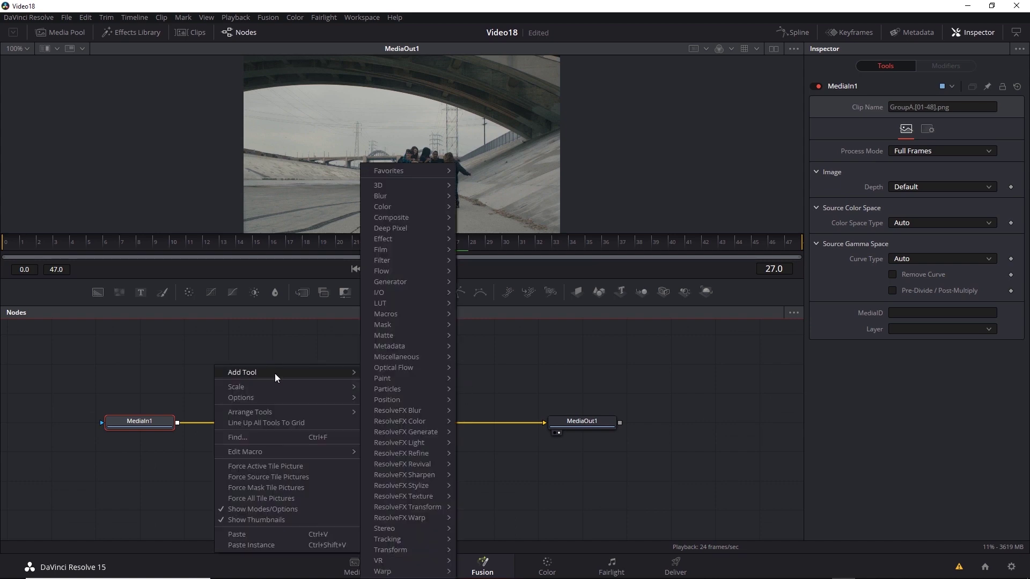
{"action": "mouse_move", "coordinate": [413, 325]}
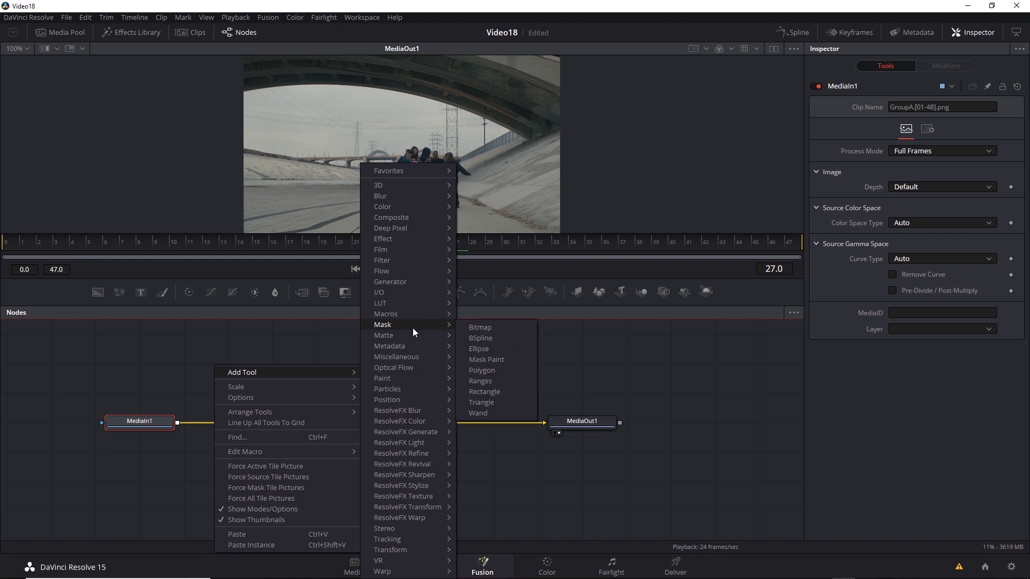
{"action": "left_click", "coordinate": [500, 404]}
{"action": "left_click_drag", "start_coordinate": [246, 363], "coordinate": [139, 420]}
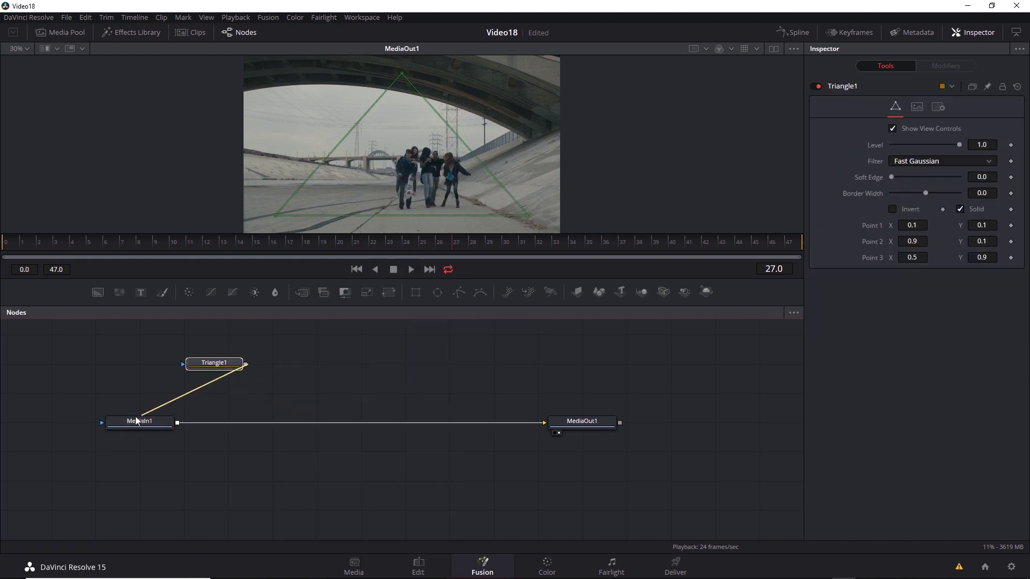
Insert a Color Corrector after MediaIn1, push it strongly magenta, and return to Edit
{"action": "right_click", "coordinate": [238, 424]}
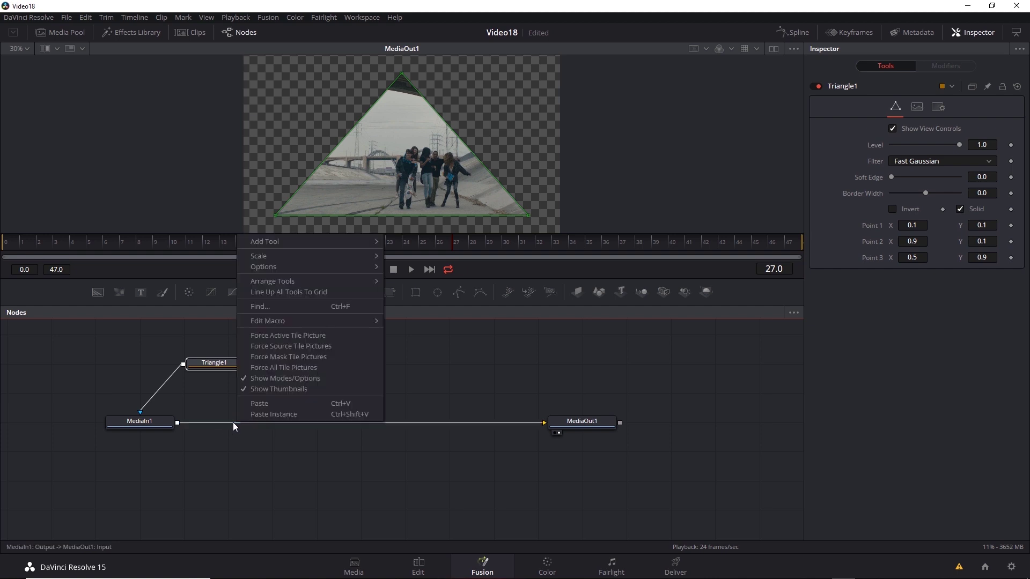
{"action": "mouse_move", "coordinate": [282, 239]}
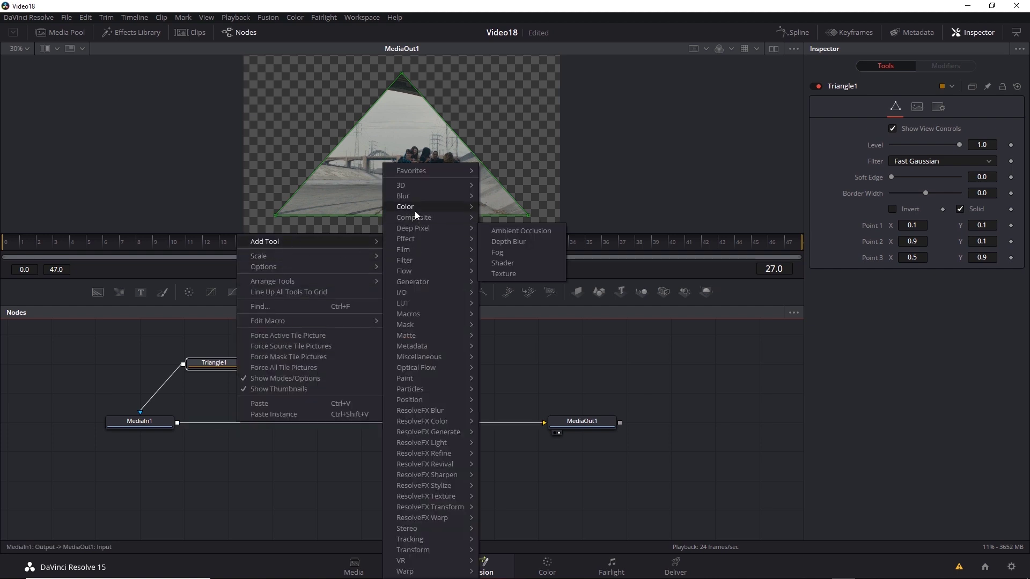
{"action": "mouse_move", "coordinate": [414, 208]}
{"action": "left_click", "coordinate": [522, 239]}
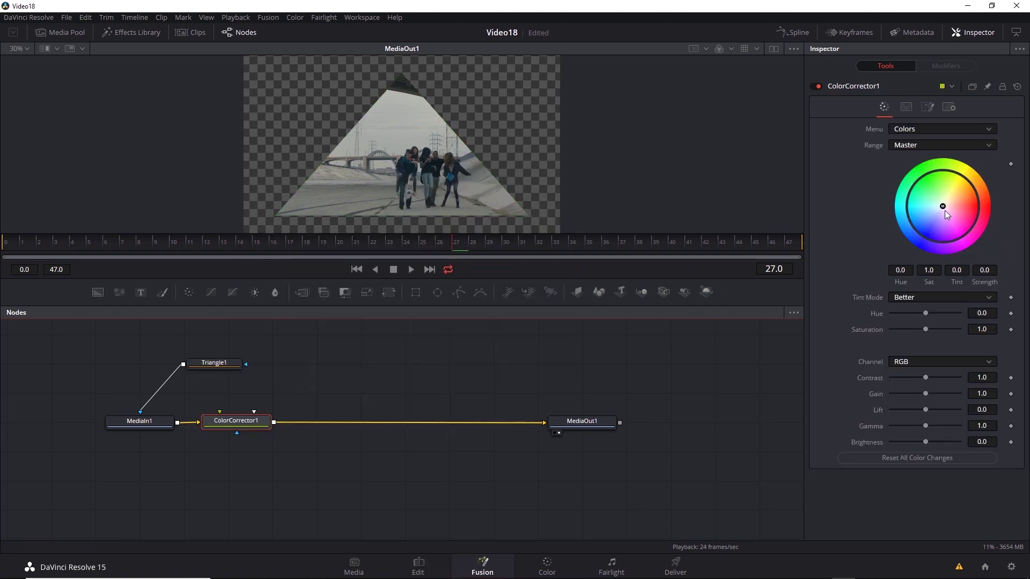
{"action": "left_click_drag", "start_coordinate": [943, 208], "coordinate": [957, 238]}
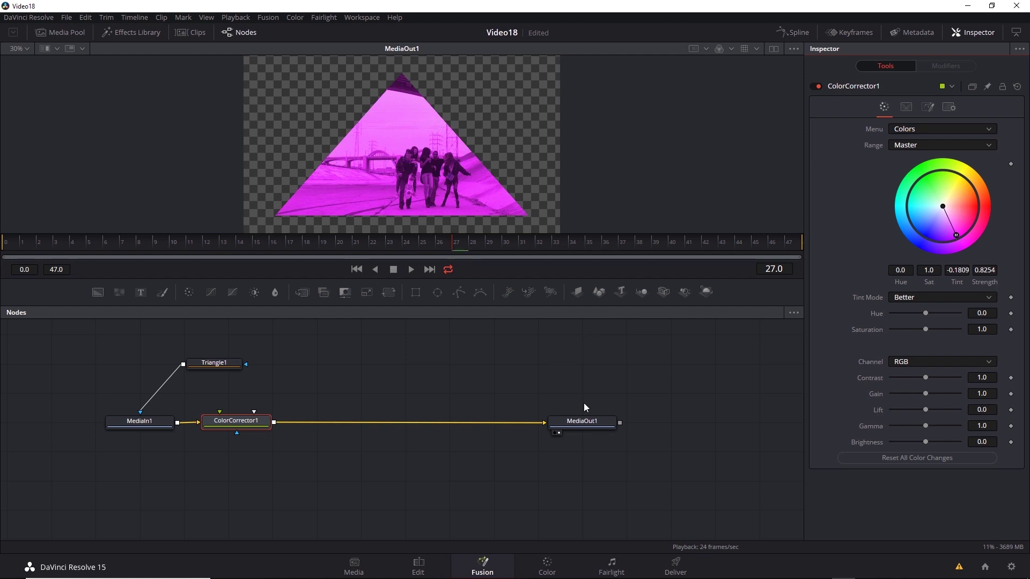
{"action": "left_click", "coordinate": [417, 563]}
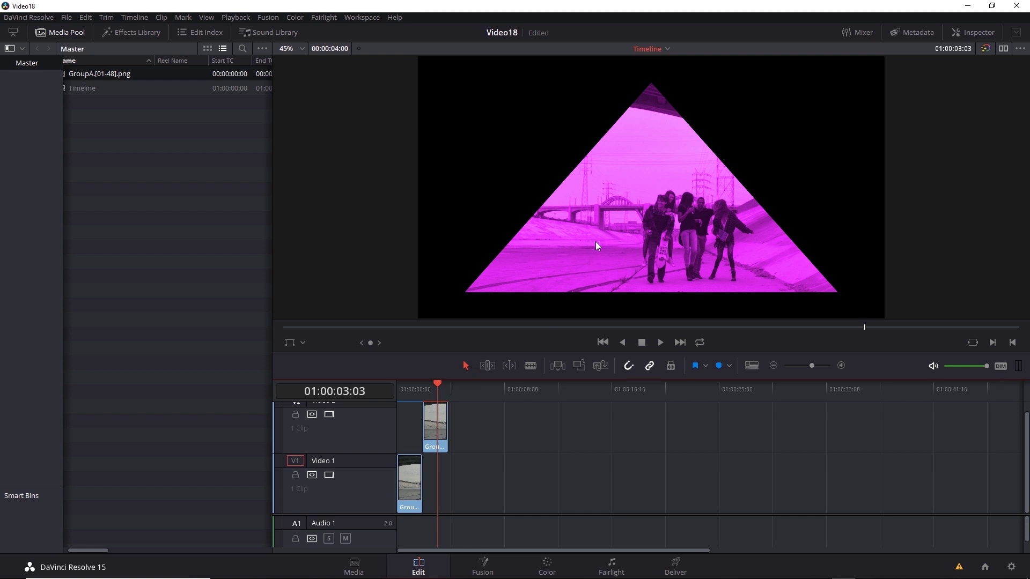
Slide the V2 magenta triangle clip to the timeline start, park the playhead at 01:00:01:00, and reopen it in Fusion
{"action": "mouse_move", "coordinate": [445, 390]}
{"action": "left_mouse_down"}
{"action": "mouse_move", "coordinate": [405, 390]}
{"action": "mouse_move", "coordinate": [433, 392]}
{"action": "left_mouse_up"}
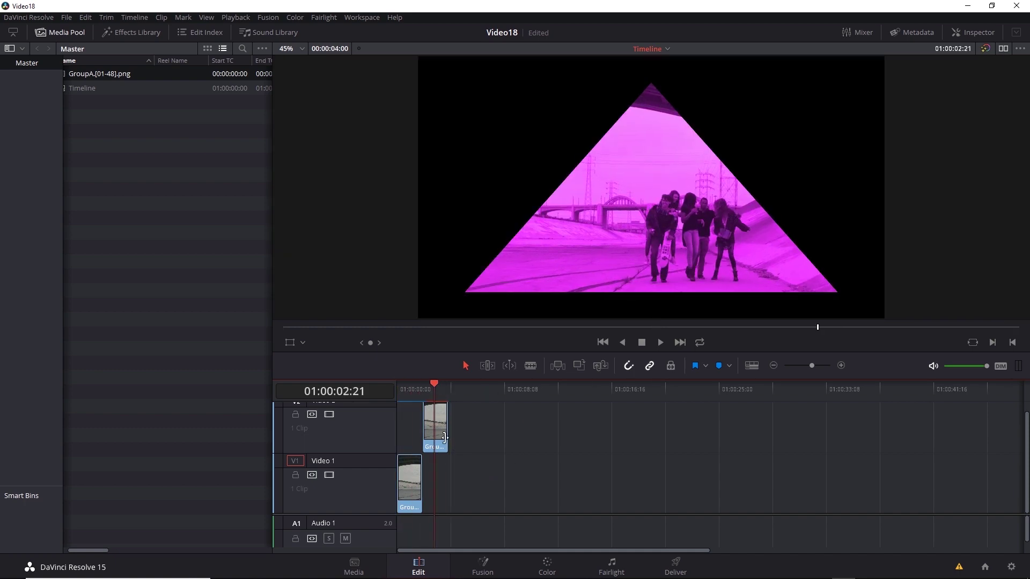
{"action": "left_click_drag", "start_coordinate": [439, 432], "coordinate": [400, 432]}
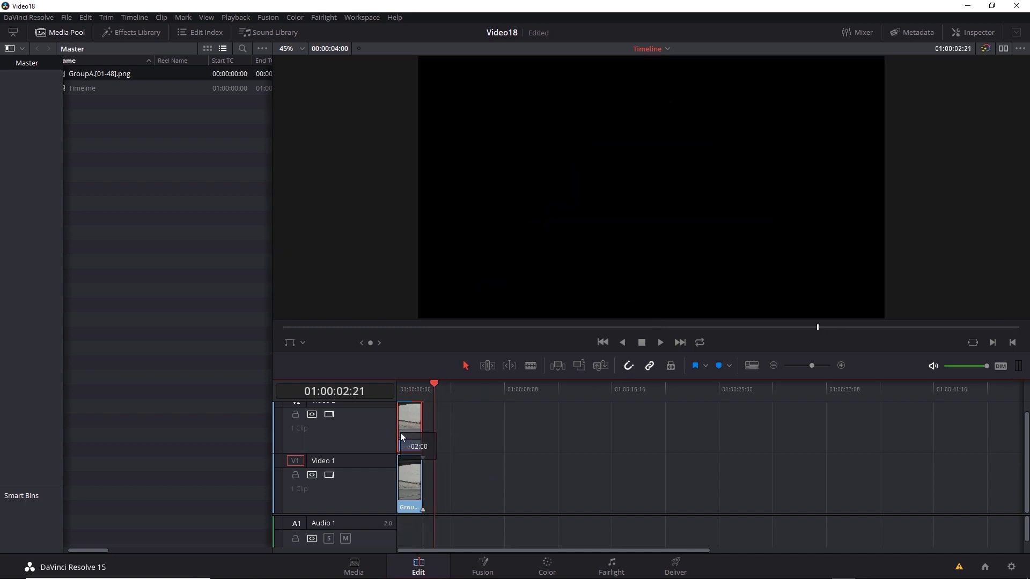
{"action": "left_click", "coordinate": [410, 388]}
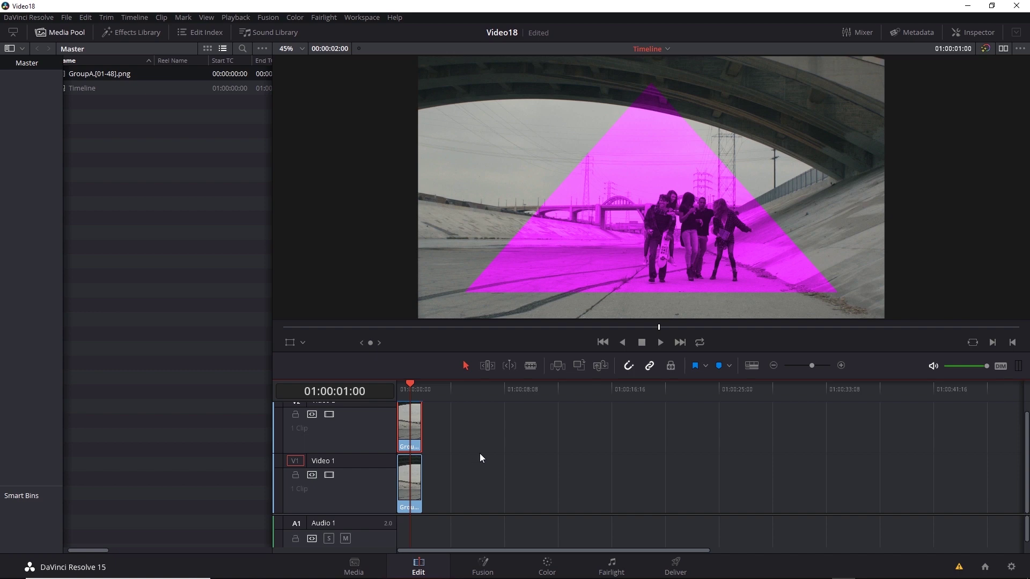
{"action": "left_click", "coordinate": [482, 565]}
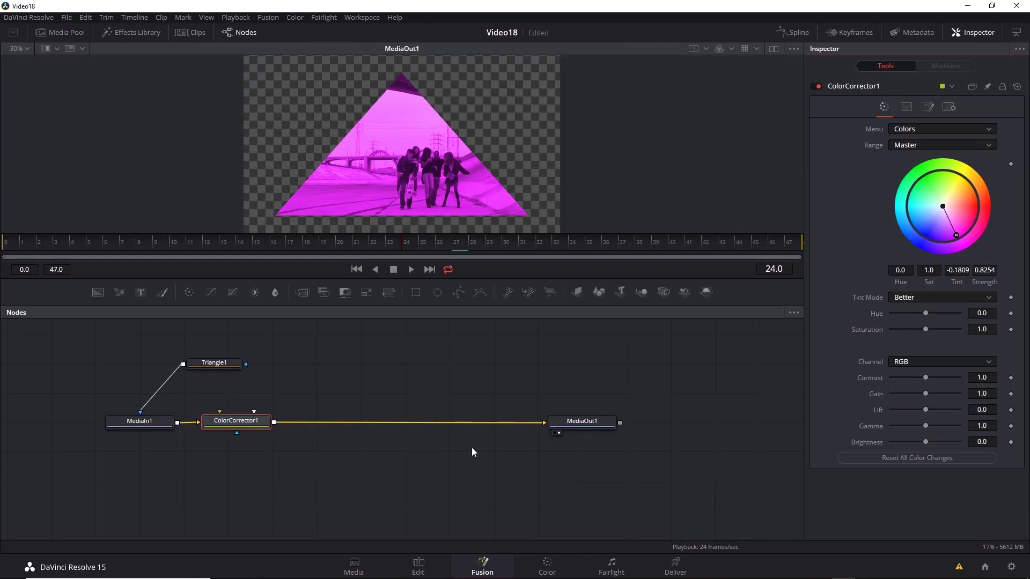